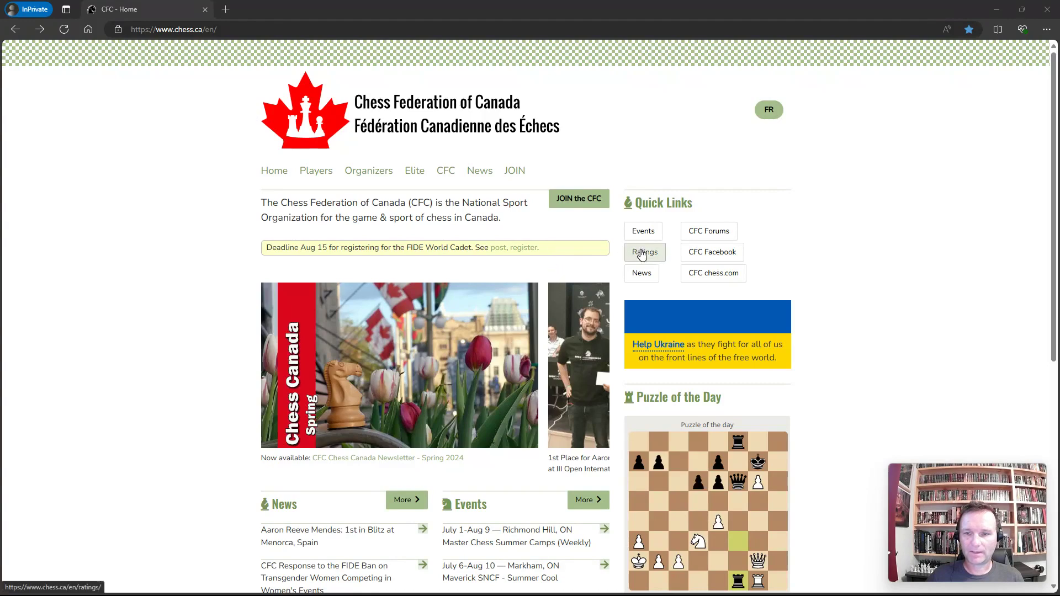
Search the CFC ratings database for a player by first and last name
left_click(646, 252)
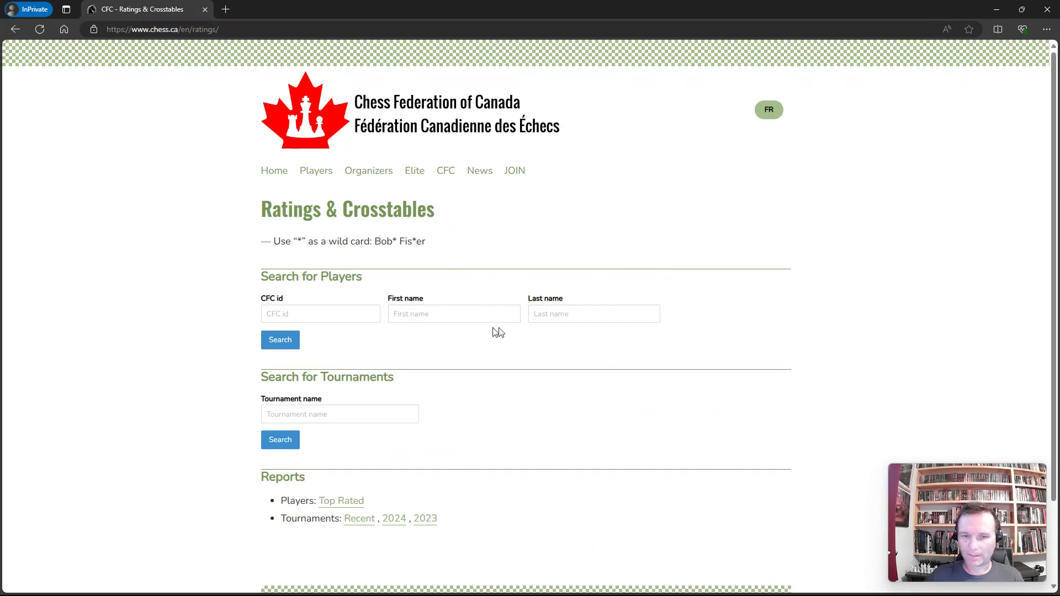
left_click(446, 318)
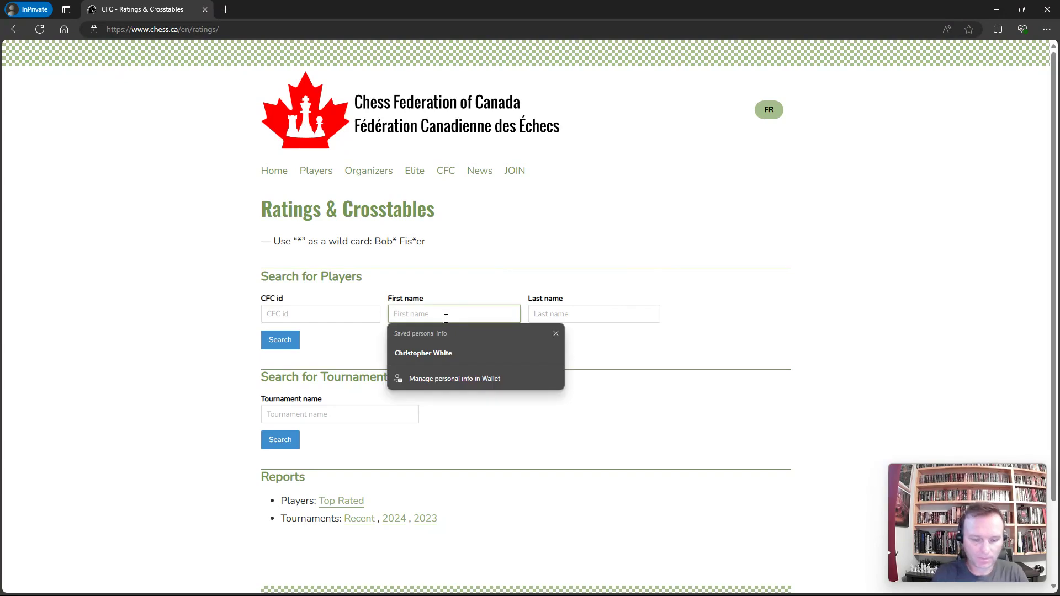
type("ryan")
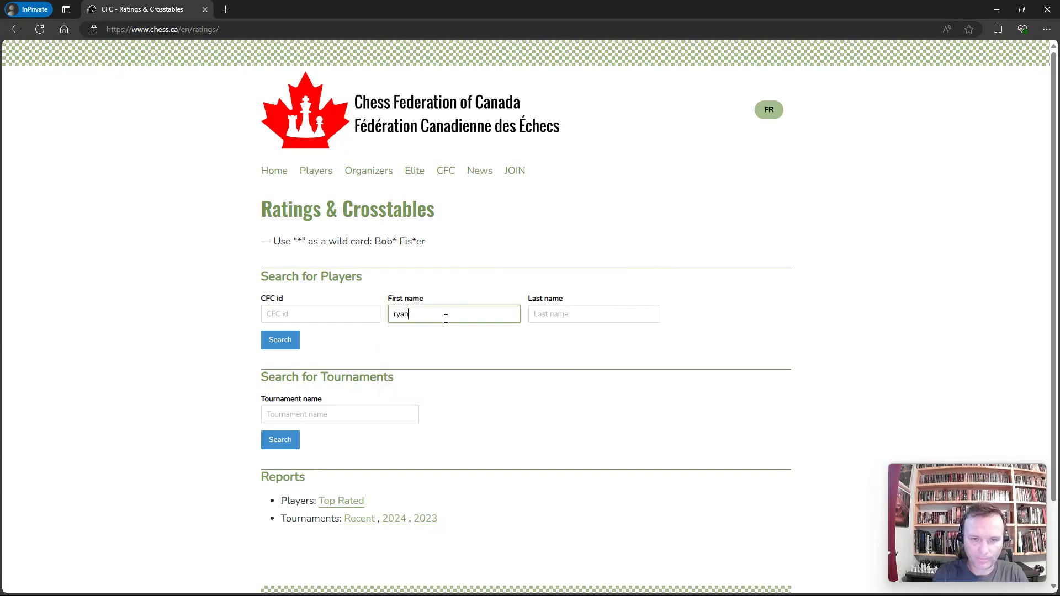
key("Tab")
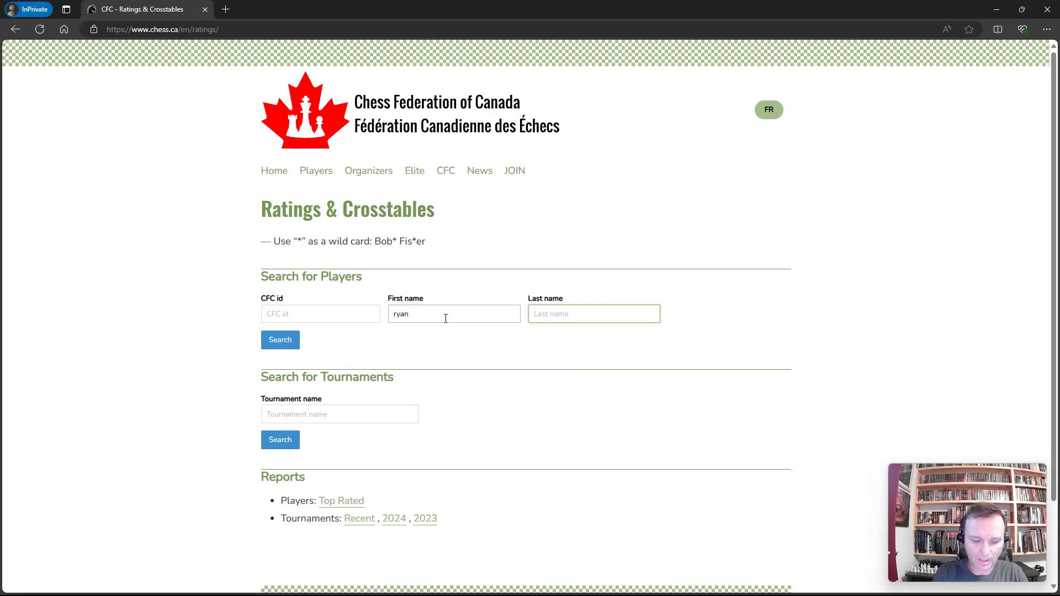
type("pickard")
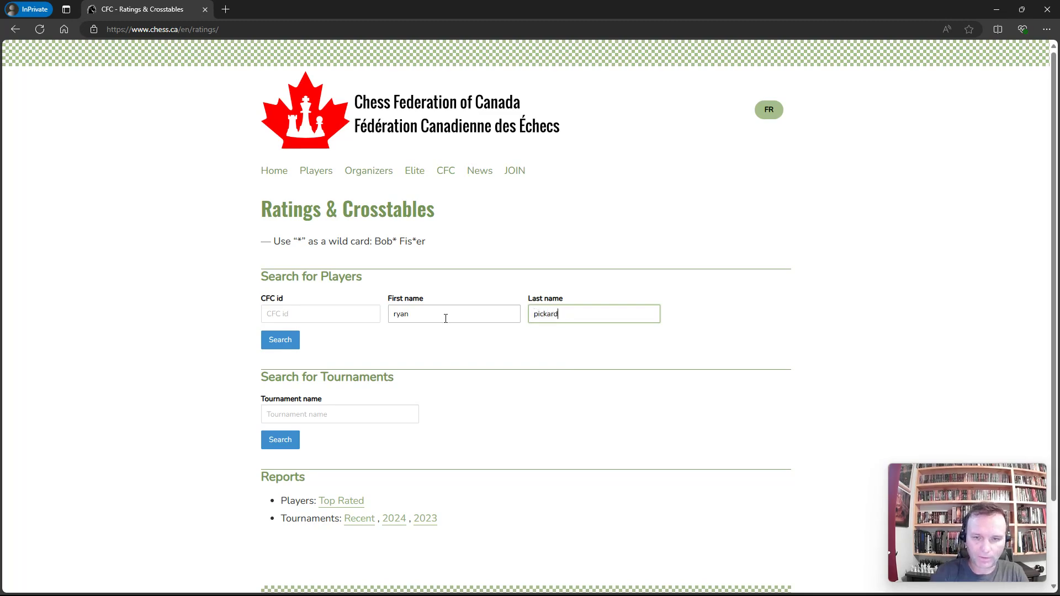
left_click(282, 344)
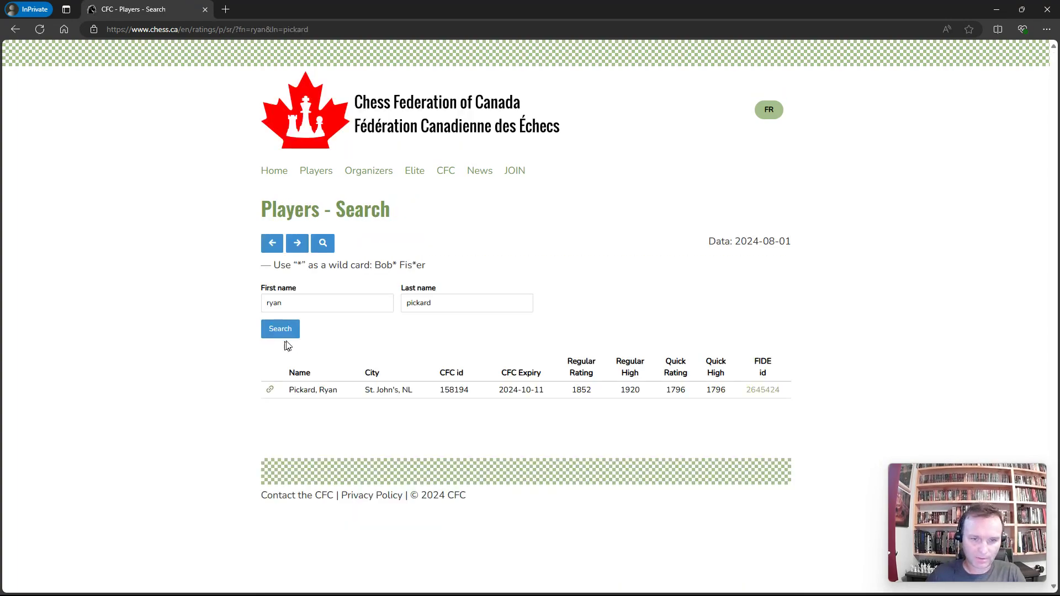
Open the matching player's rating history page and review its ratings and tournaments
left_click(398, 393)
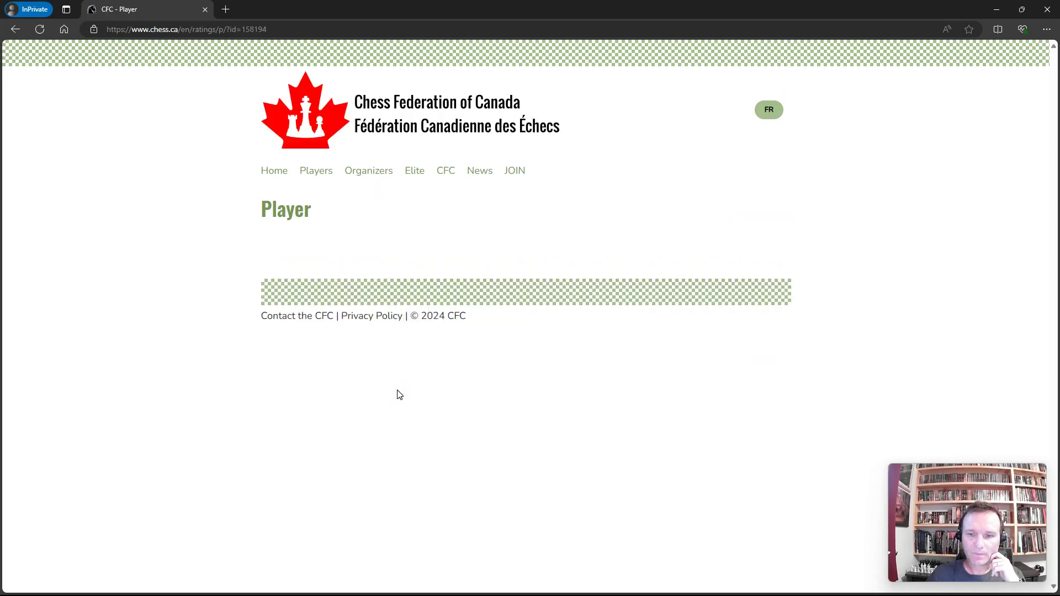
scroll(435, 369, "down", 9)
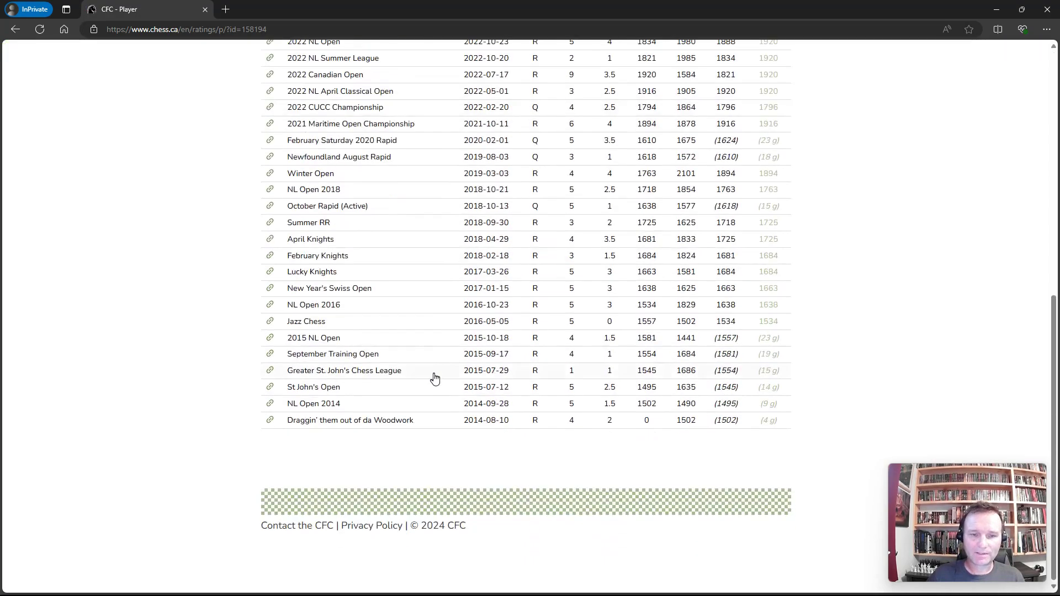
scroll(433, 375, "up", 4)
scroll(434, 379, "down", 1)
scroll(435, 380, "down", 3)
scroll(433, 378, "up", 7)
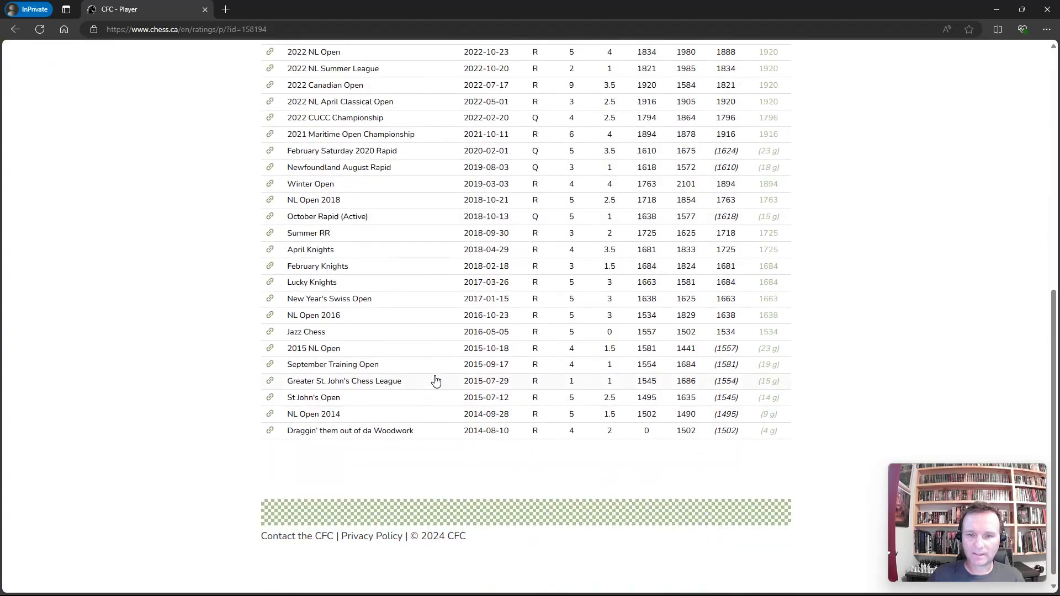
scroll(434, 378, "down", 7)
scroll(436, 380, "up", 8)
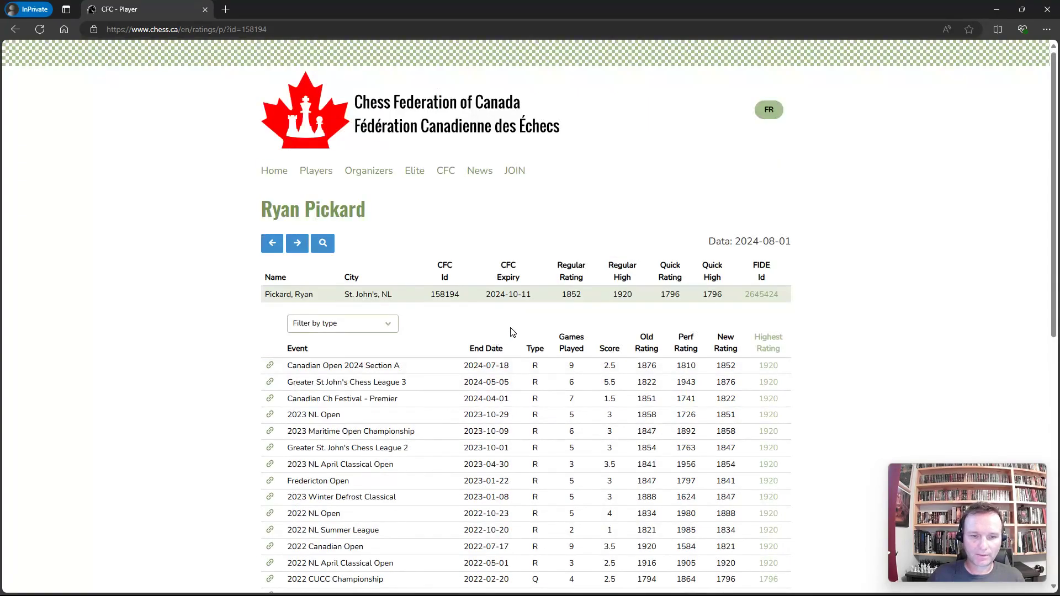
scroll(508, 331, "down", 4)
scroll(508, 331, "up", 4)
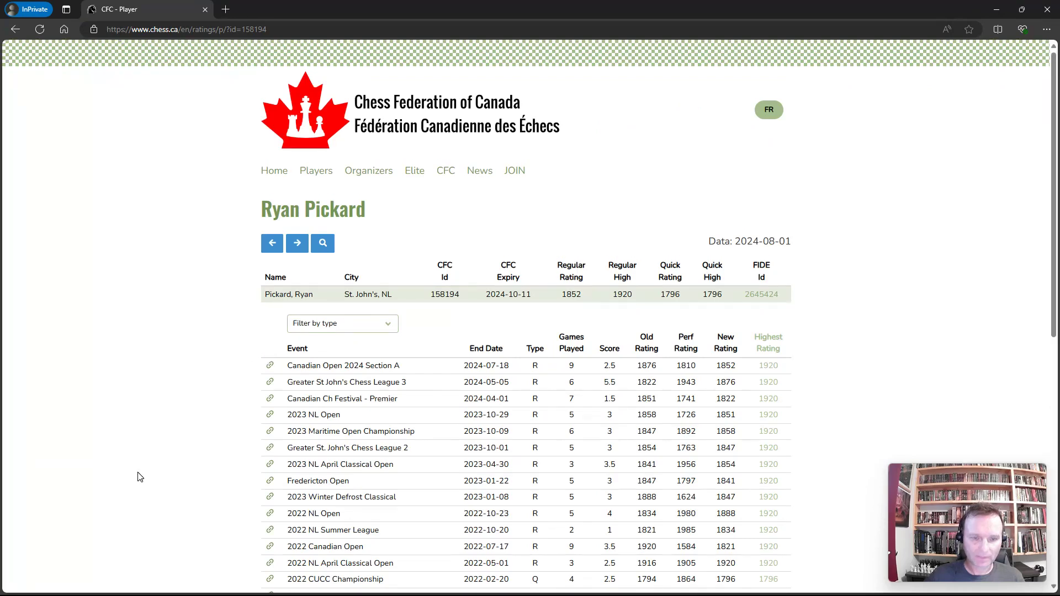
Open the Greater St John's Chess League 3 crosstable and look it over
left_click(384, 386)
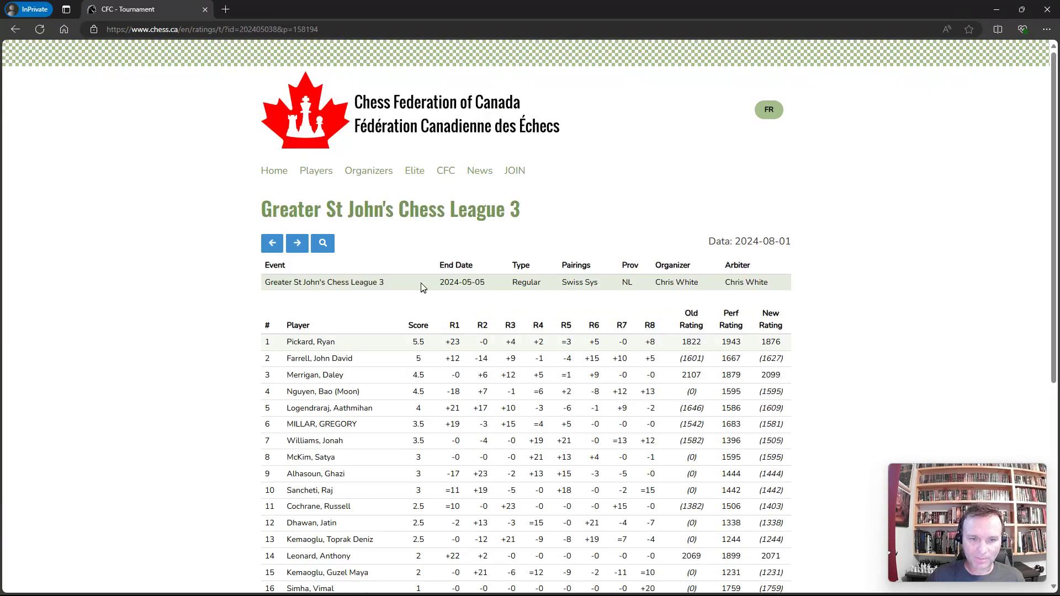
scroll(428, 275, "down", 4)
scroll(473, 149, "up", 4)
scroll(356, 192, "down", 4)
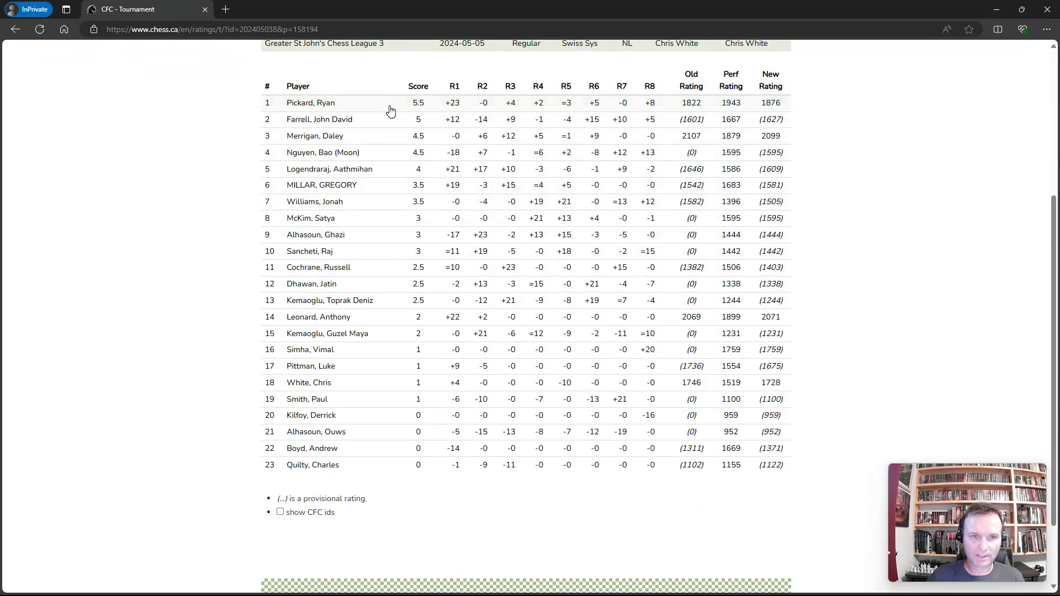
Open another crosstable player's profile, showing a 2064 rating and thirteen events from 2018–2024
left_click(330, 137)
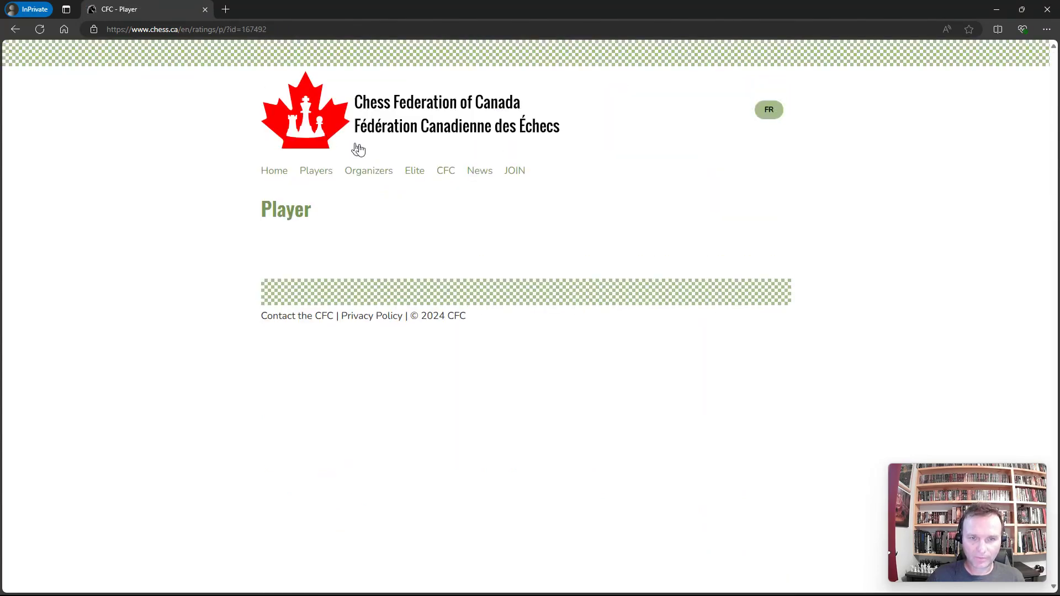
scroll(540, 292, "down", 3)
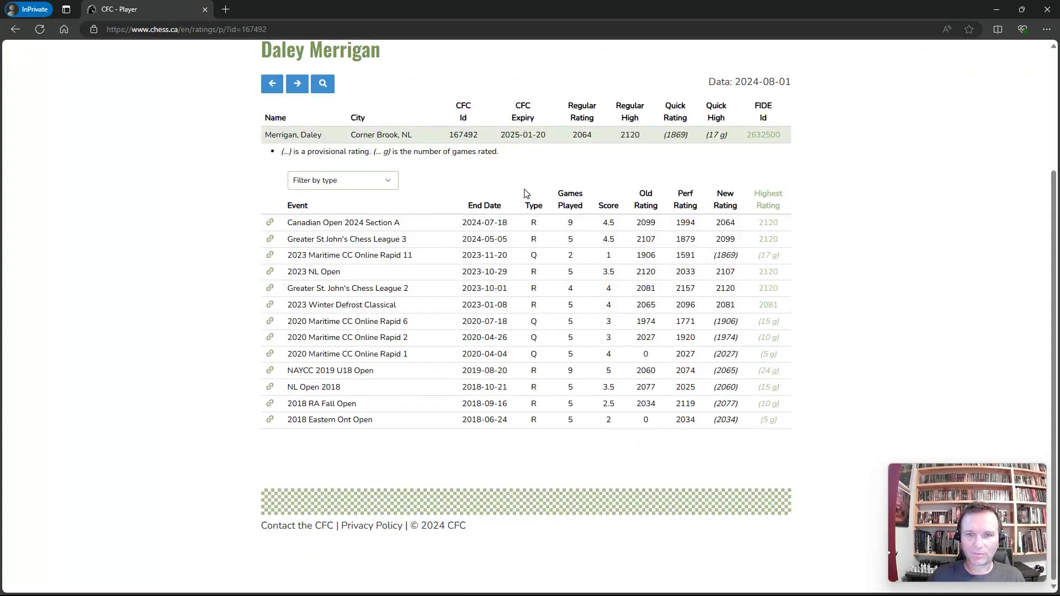
scroll(557, 194, "up", 3)
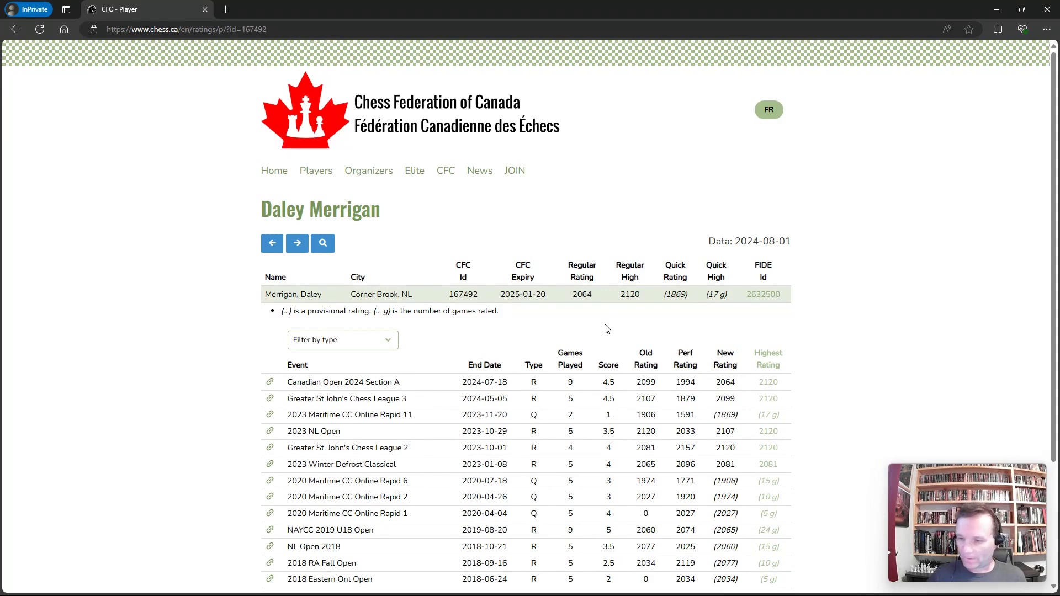
scroll(558, 331, "down", 3)
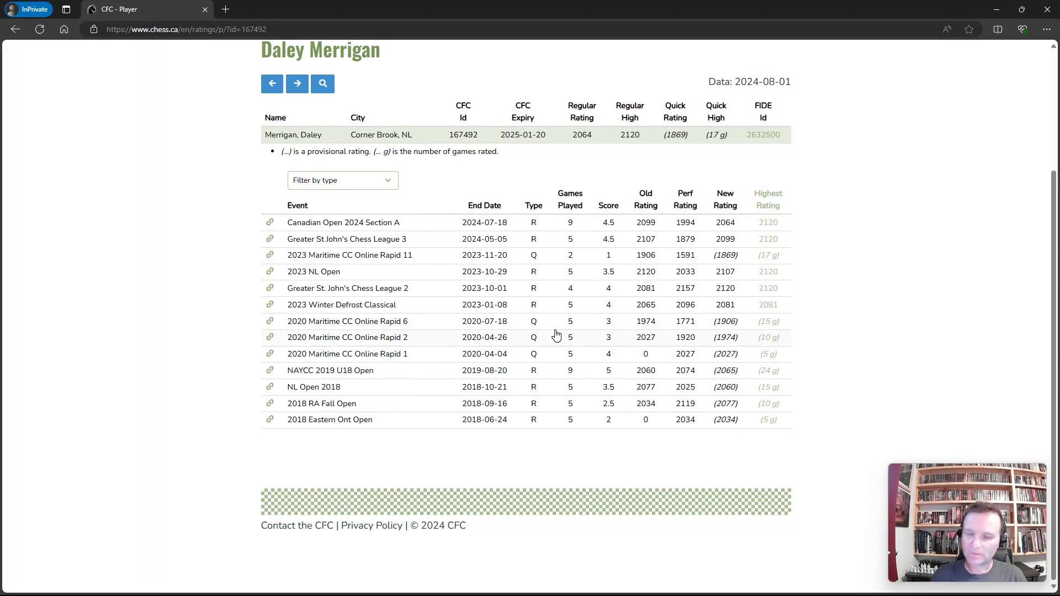
scroll(593, 226, "up", 3)
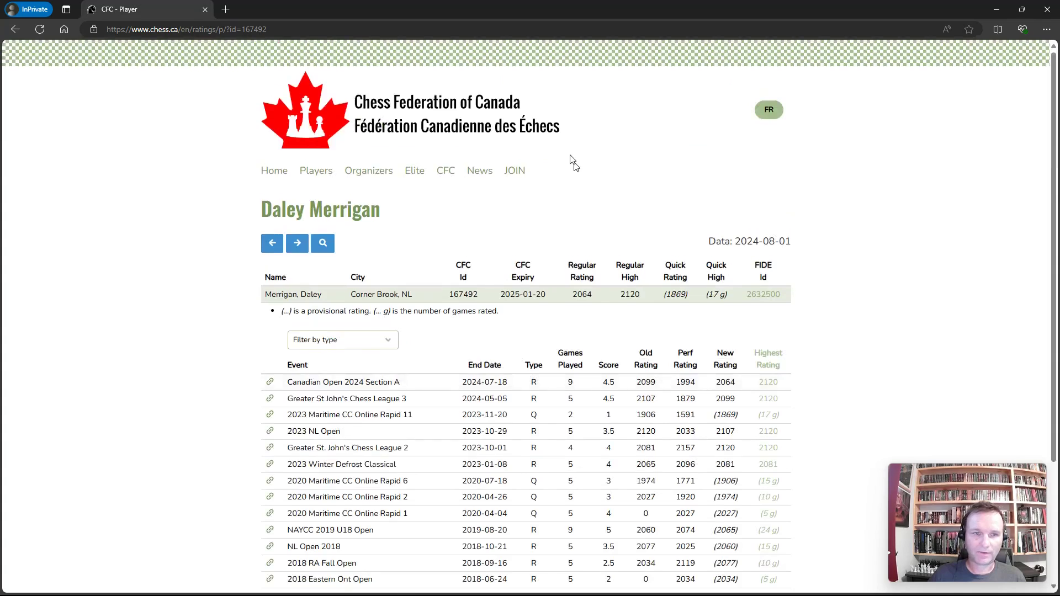
Go back to the CFC home page from the top navigation bar
left_click(272, 178)
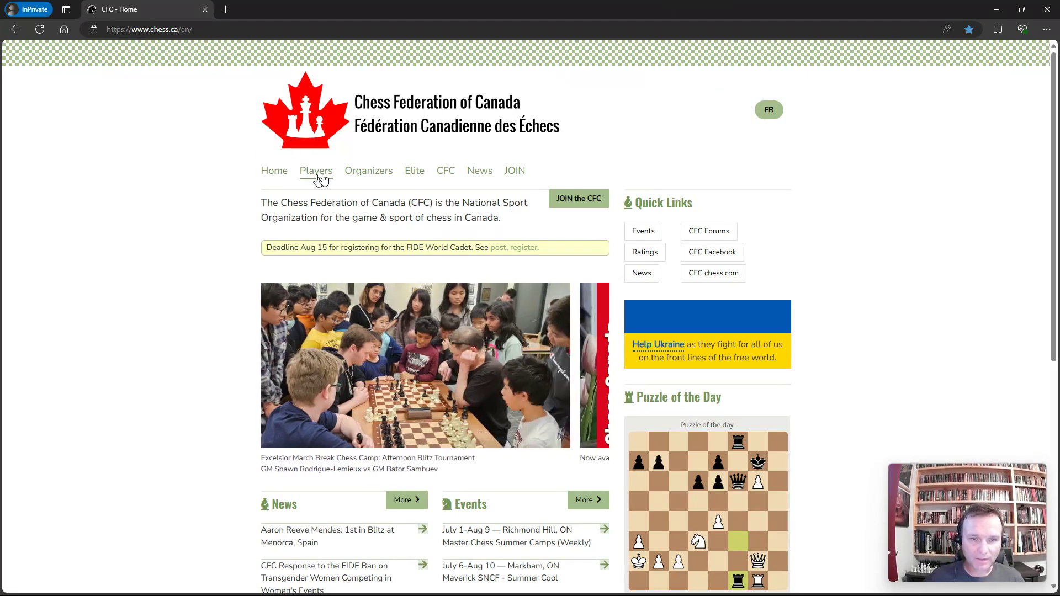
Navigate Organizers > Tools > SwissSys to reach the swisssys.com downloads page for version 11
left_click(373, 174)
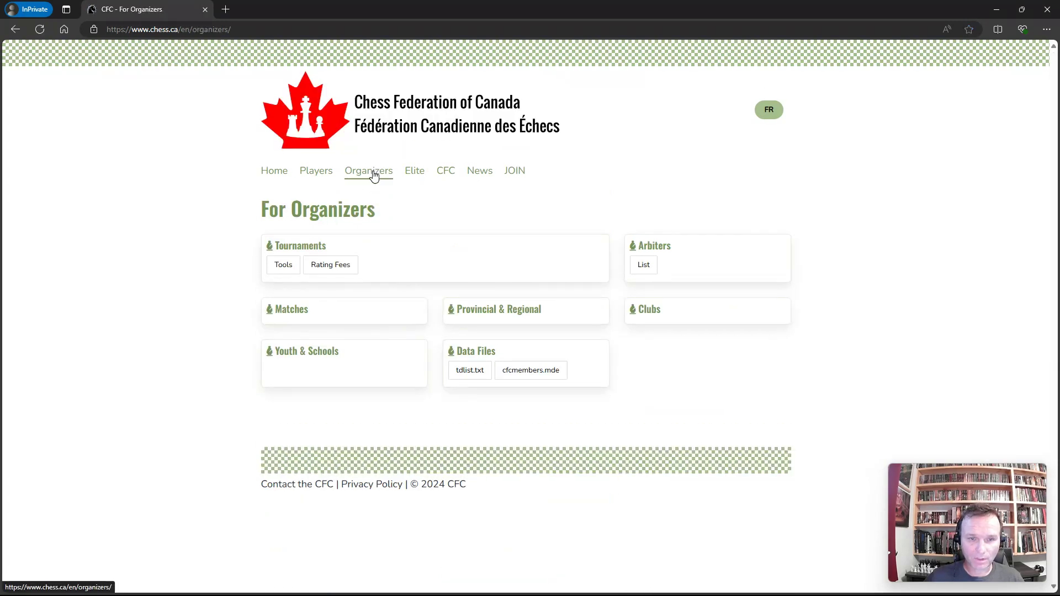
left_click(282, 265)
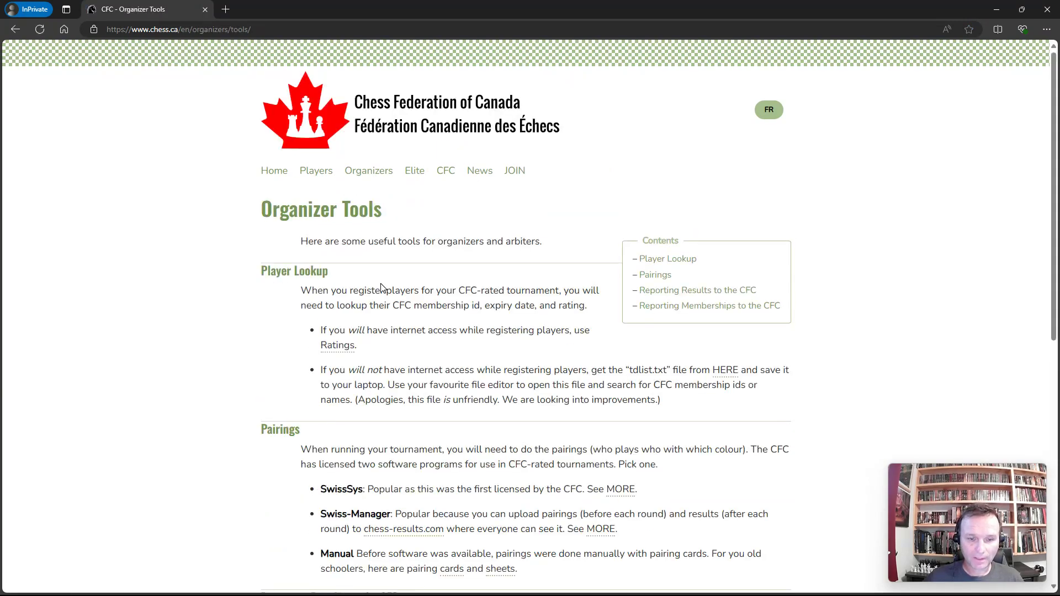
scroll(384, 289, "down", 4)
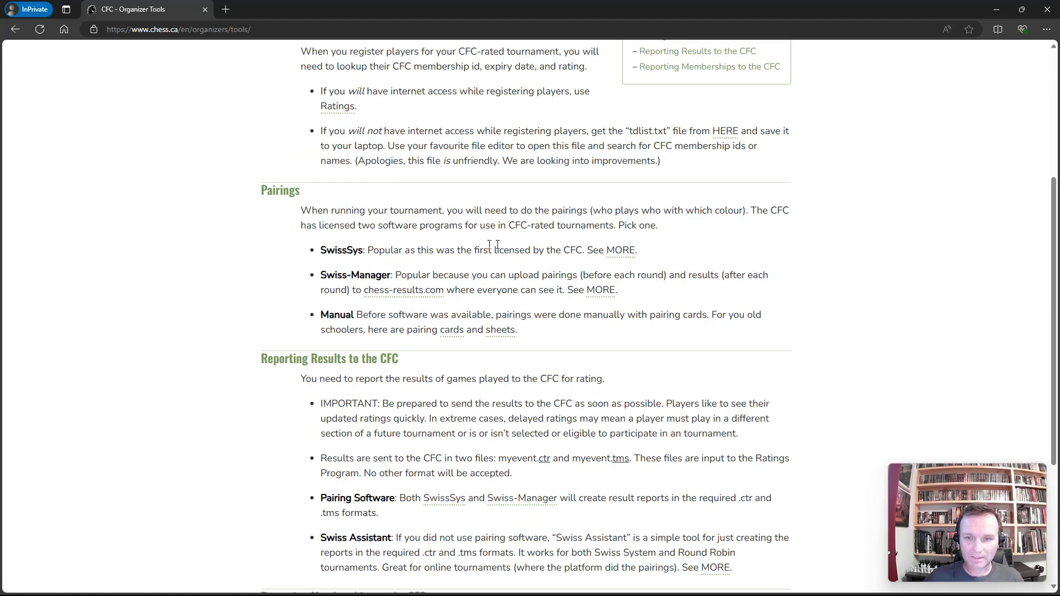
left_click(624, 253)
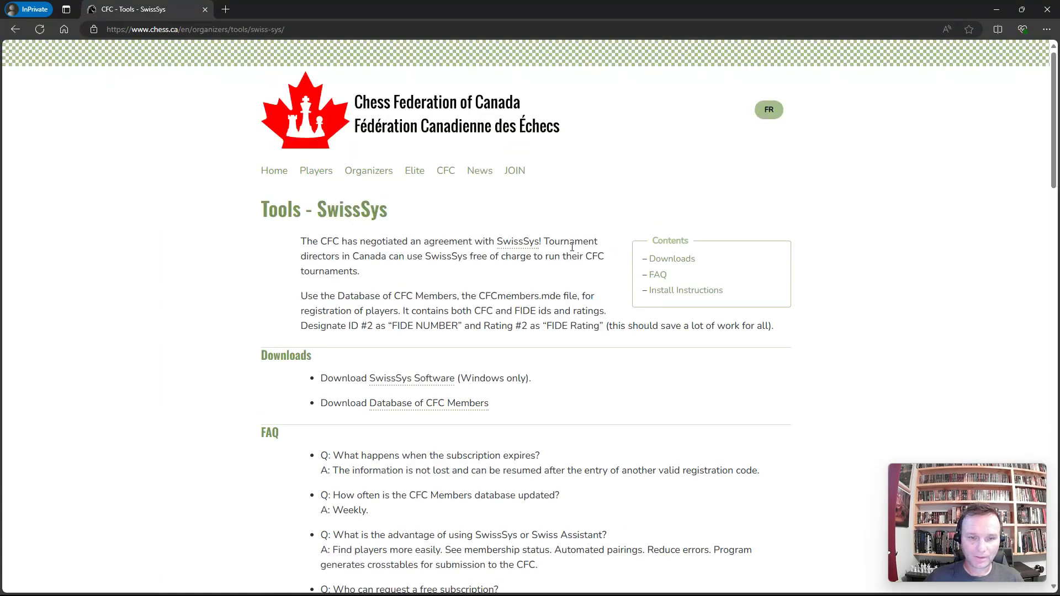
scroll(572, 247, "down", 4)
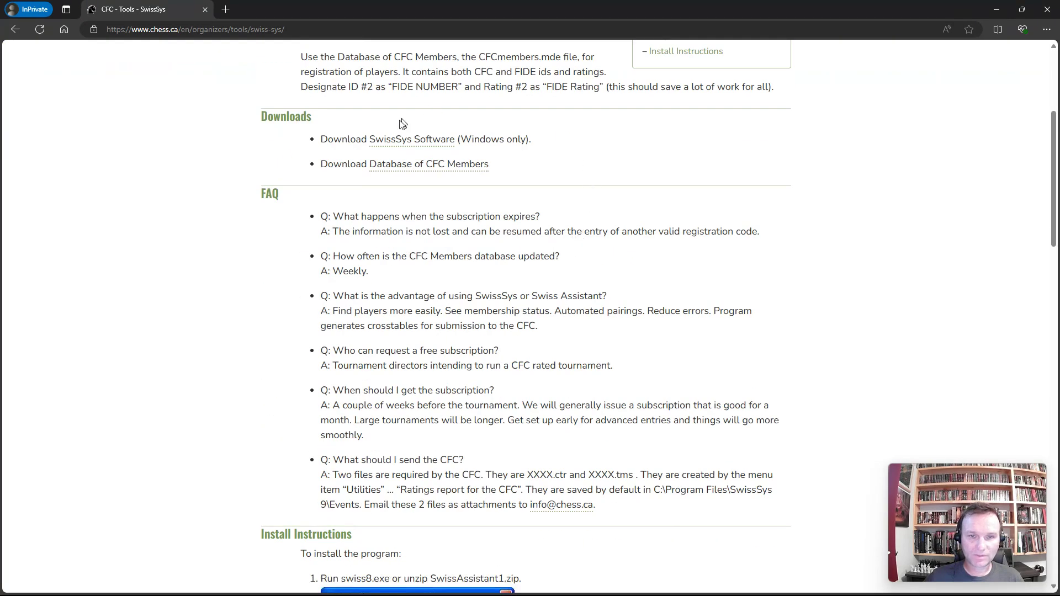
left_click(419, 144)
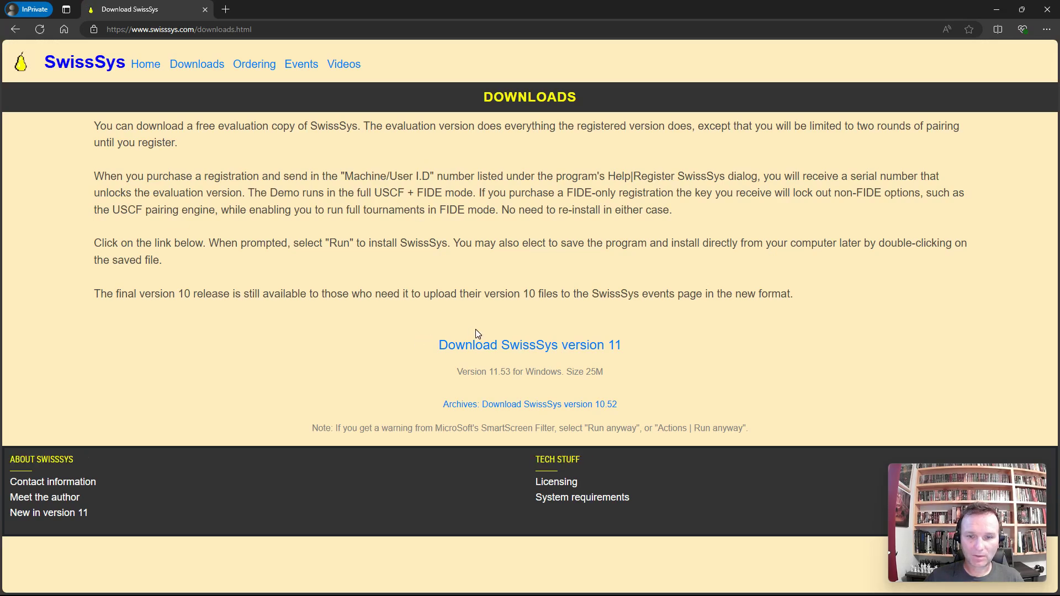
Download the SwissSys version 11 installer and the CFC members database (cfcmembers.mde)
left_click(530, 349)
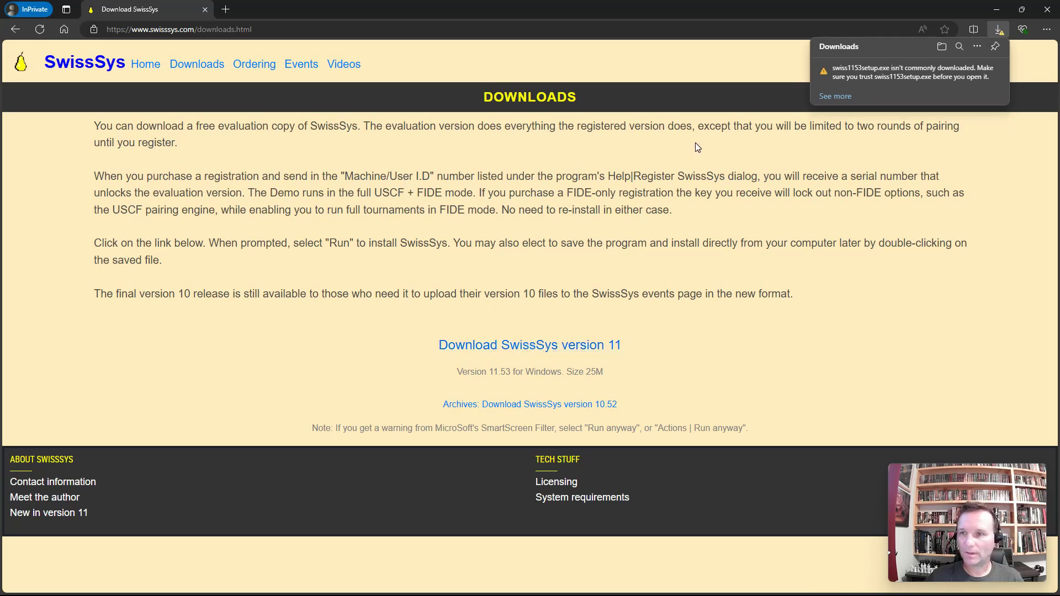
left_click(16, 30)
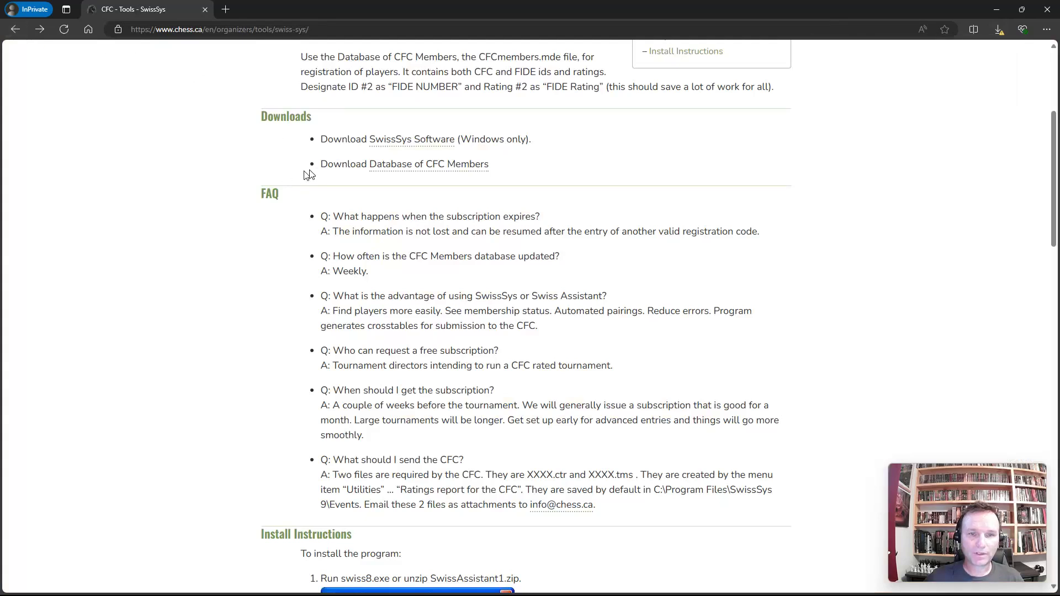
left_click(440, 172)
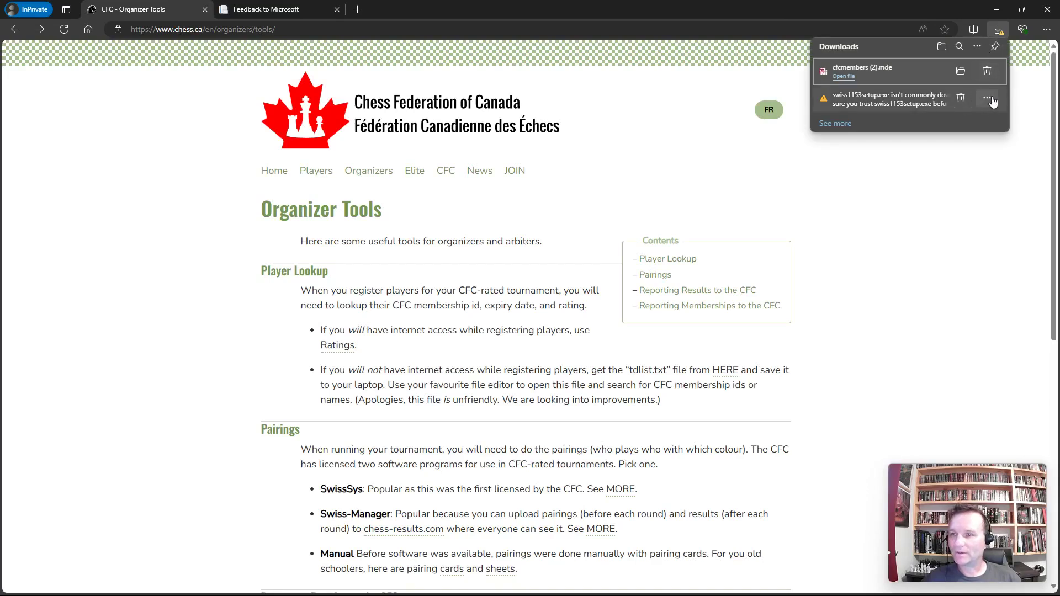
Keep the flagged swiss1153setup.exe despite the SmartScreen warning and reopen Edge's downloads list
left_click(987, 99)
left_click(930, 136)
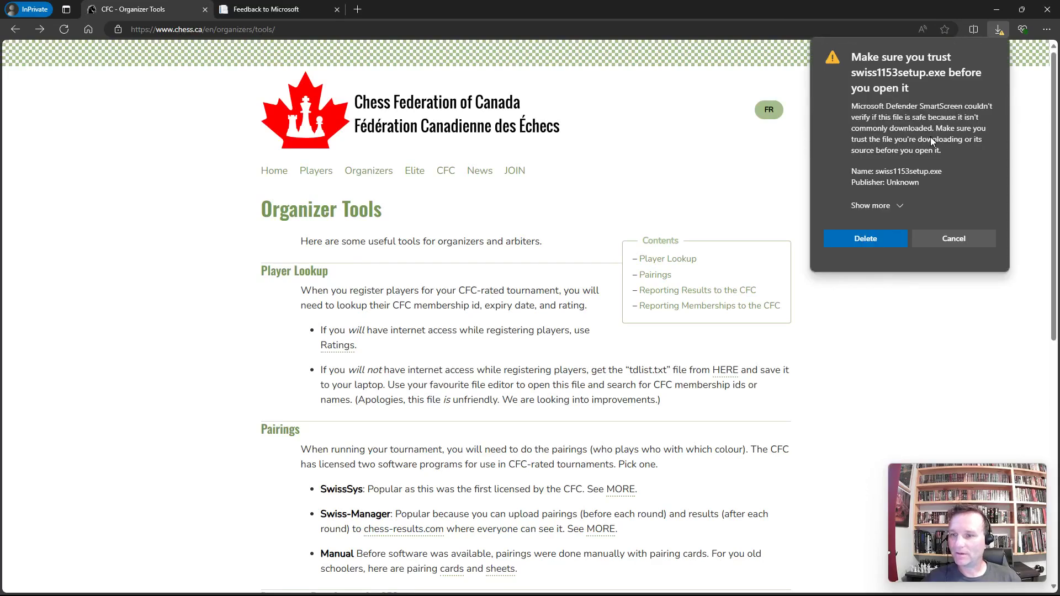
left_click(894, 206)
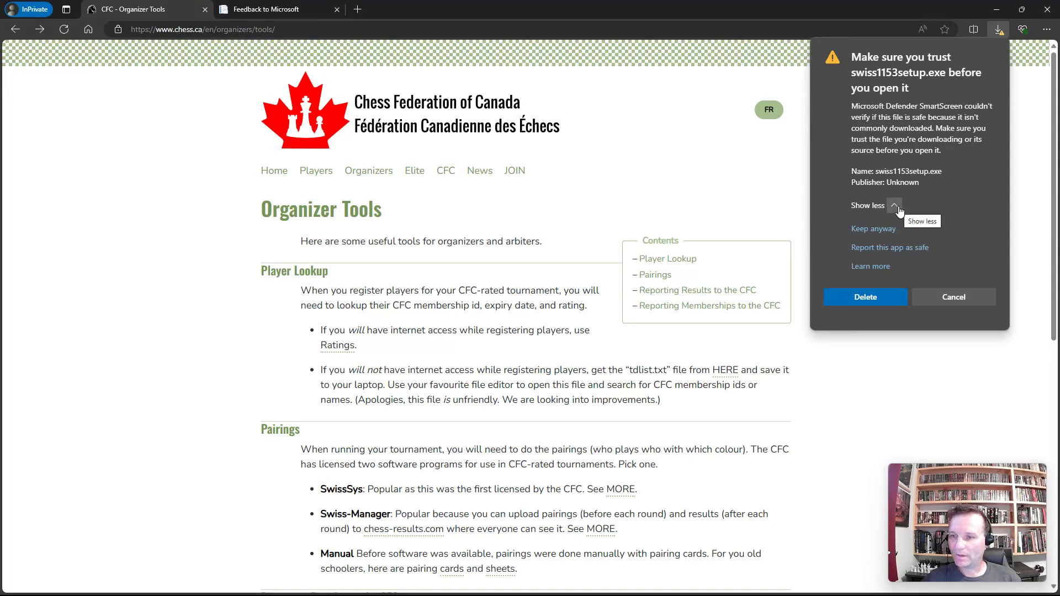
left_click(879, 230)
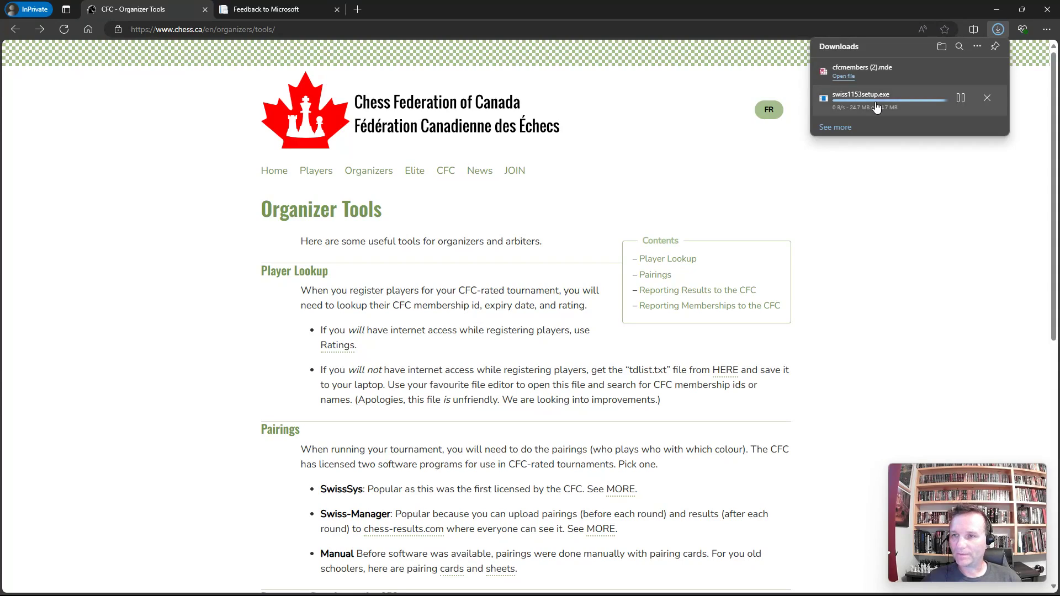
left_click(1047, 30)
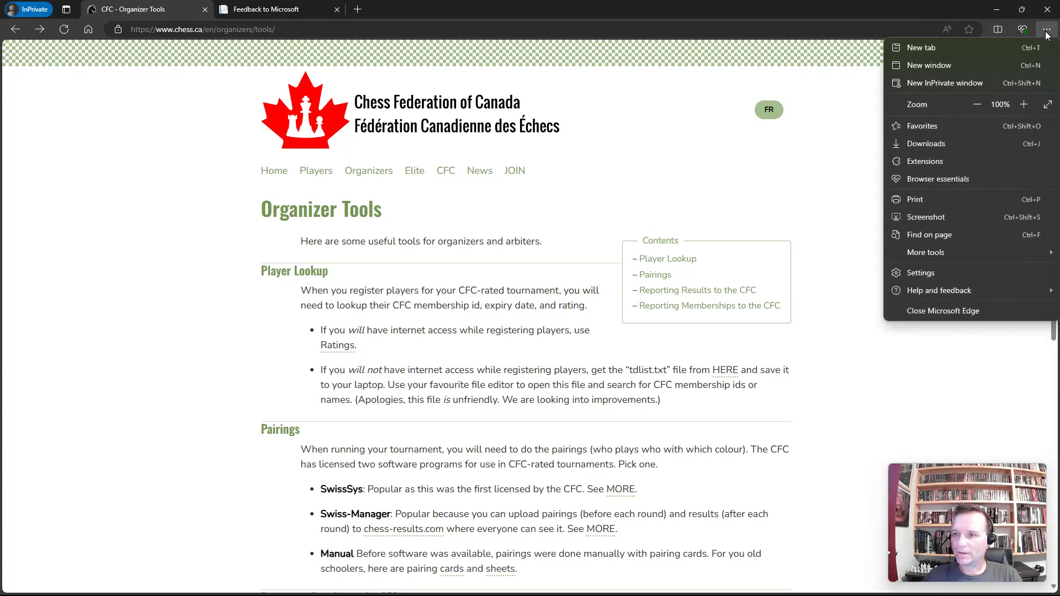
left_click(927, 144)
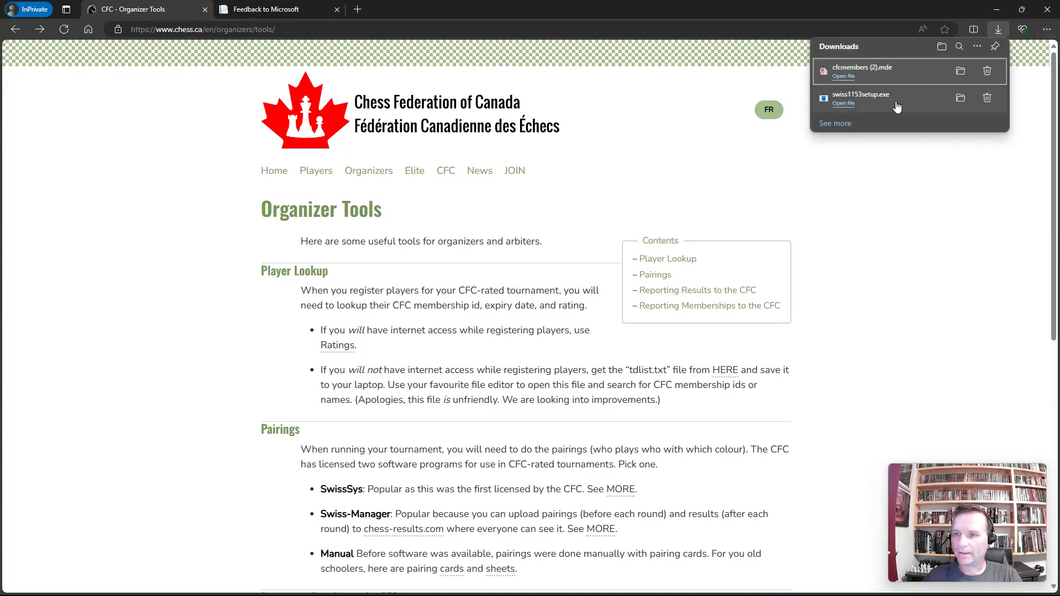
Run swiss1153setup.exe and install SwissSys 11.53 with the default folder and shortcut options
left_click(844, 104)
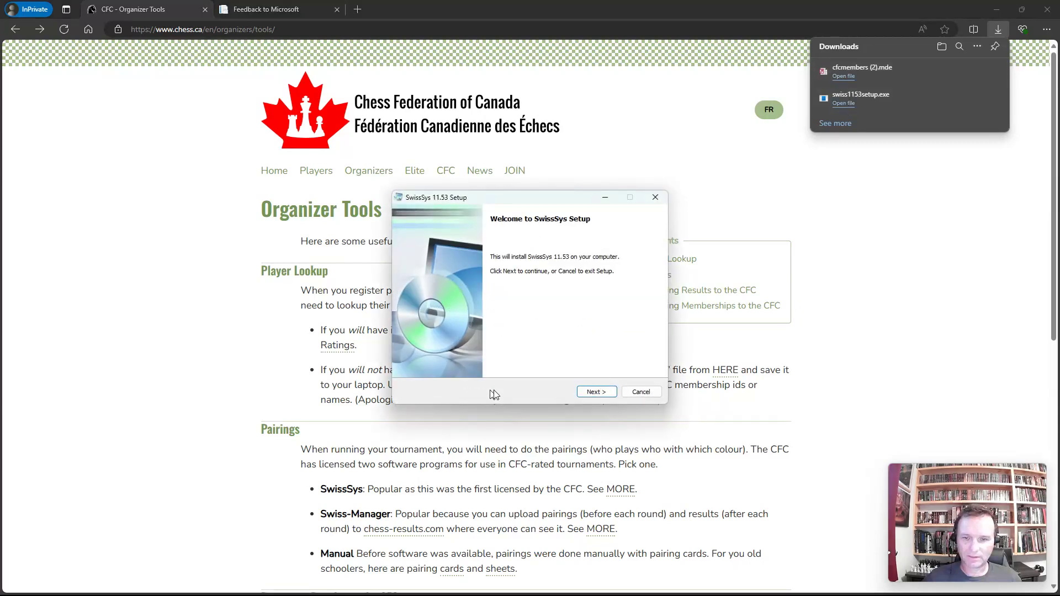
left_click(604, 394)
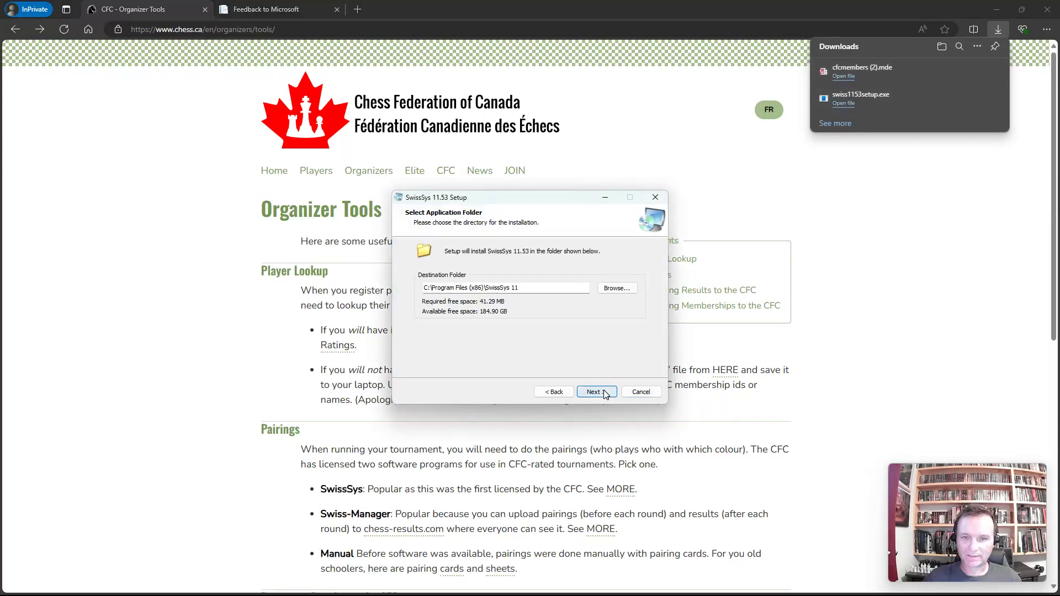
left_click(605, 395)
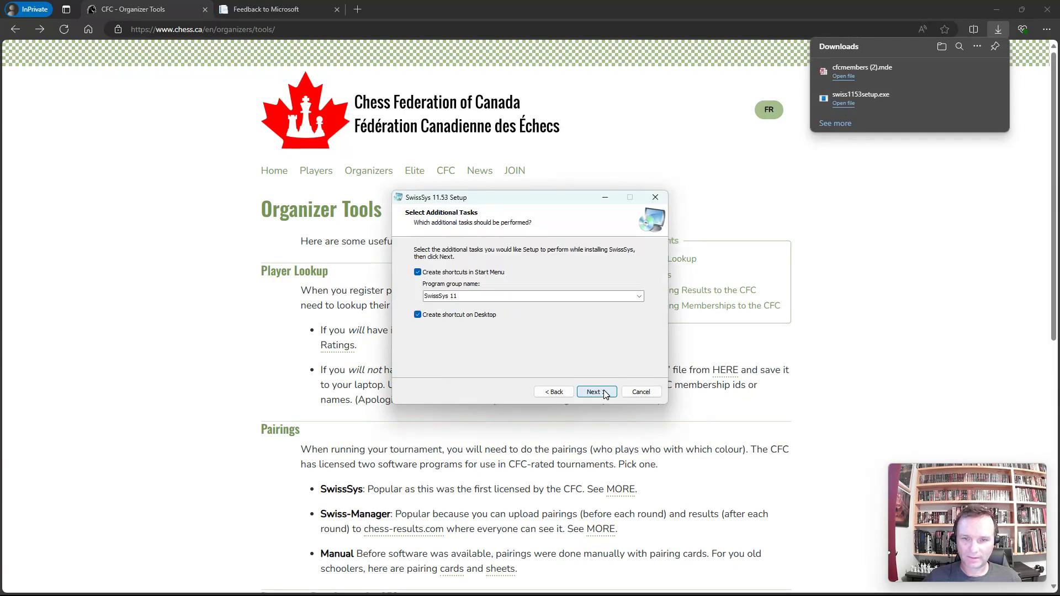
left_click(605, 393)
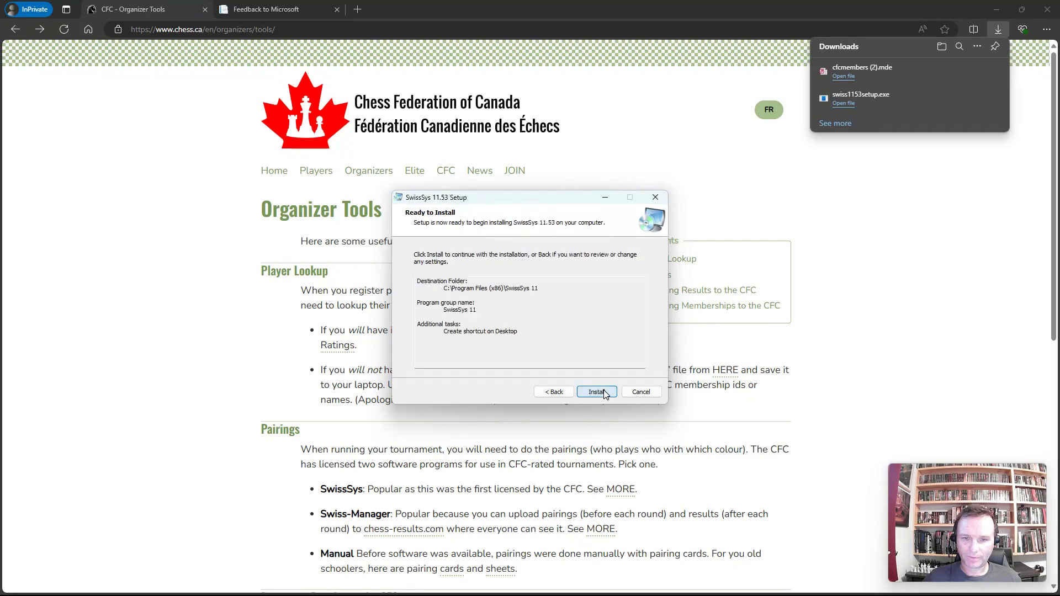
left_click(598, 393)
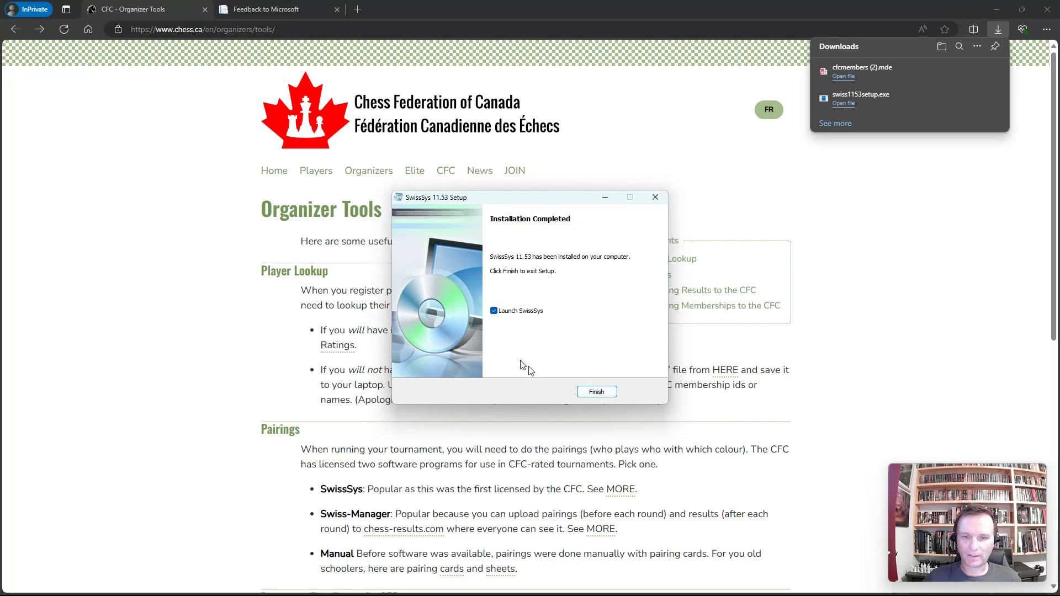
Finish setup with SwissSys launching, then dismiss the random tips dialog
left_click(597, 391)
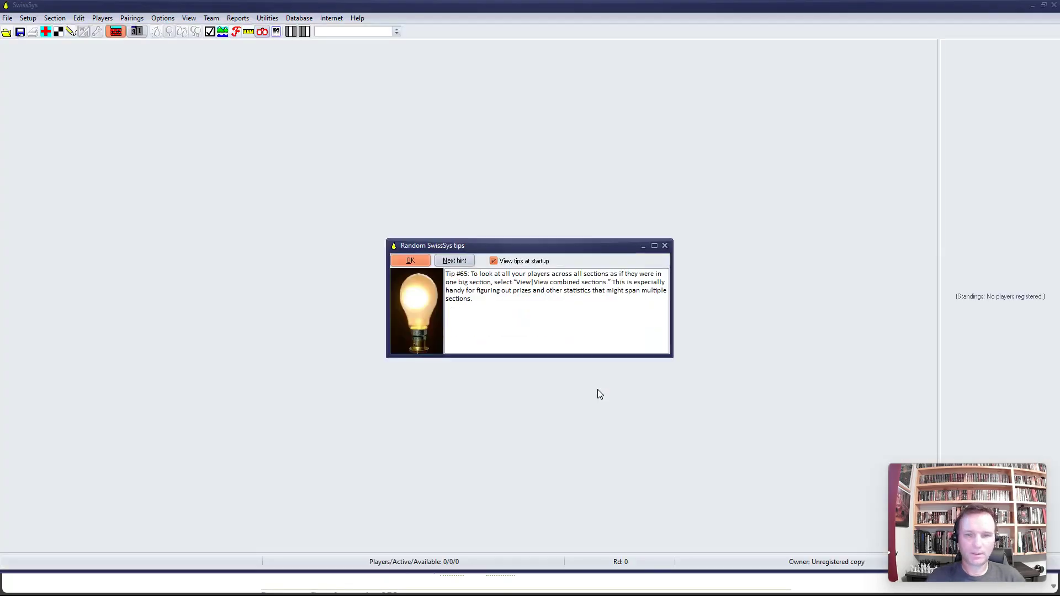
left_click(411, 261)
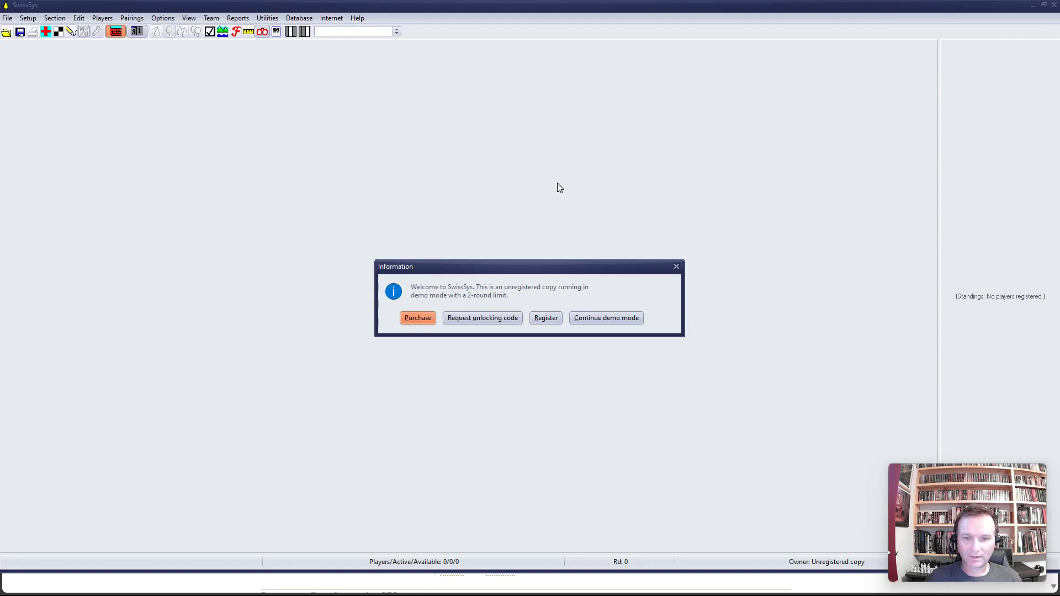
Register SwissSys by entering the owner's name and unlocking code, then confirm the success message
left_click(546, 318)
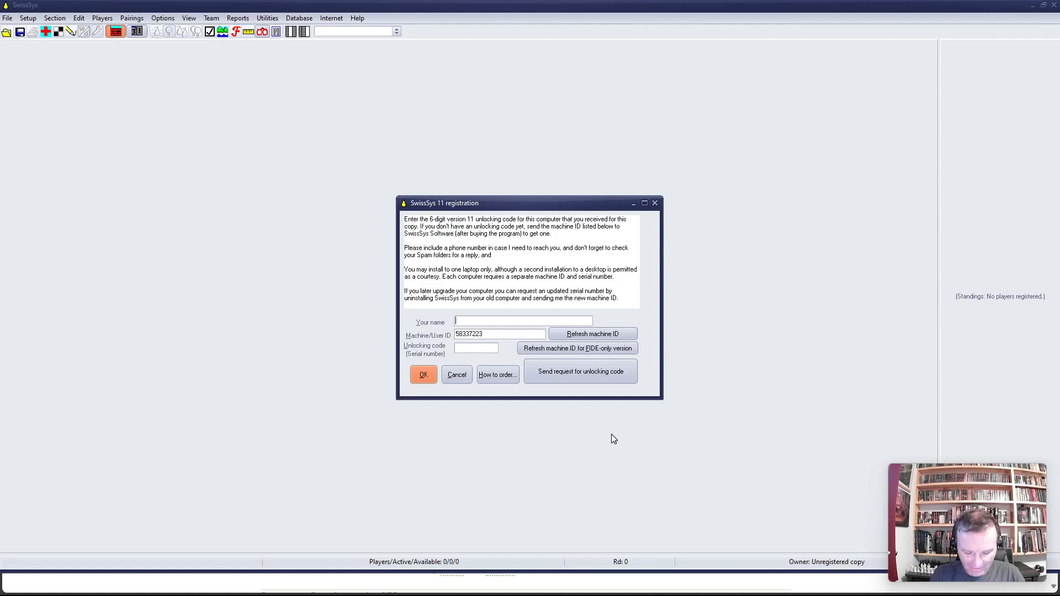
type("Chris Wijte")
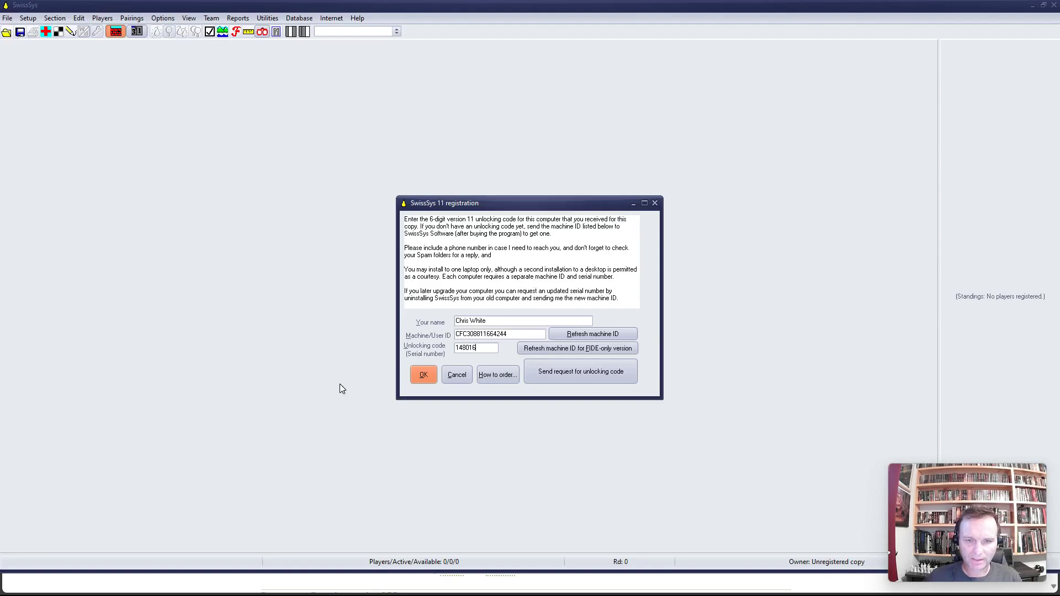
left_click(424, 375)
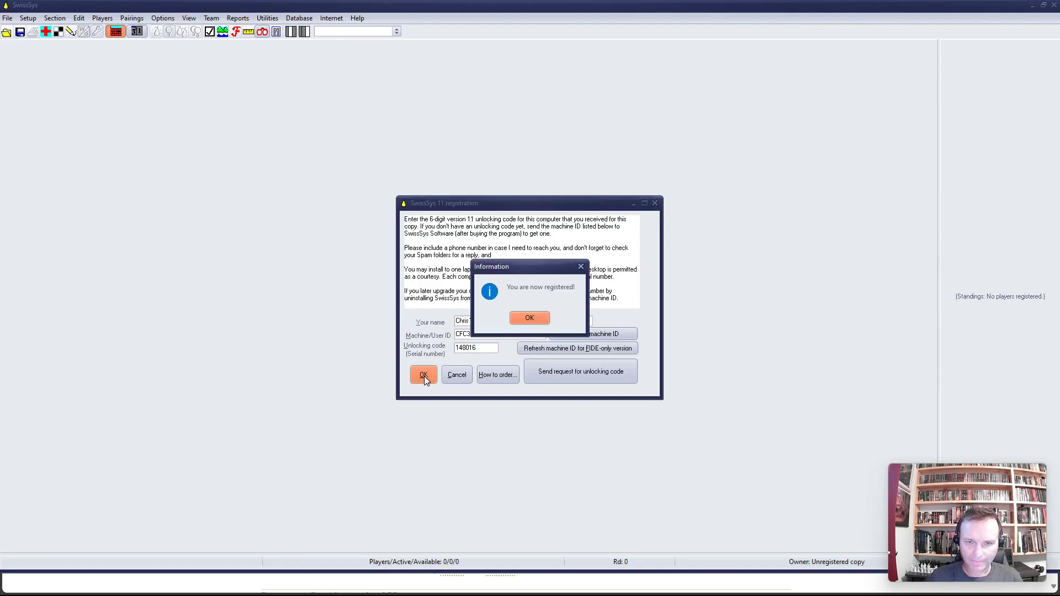
left_click(529, 319)
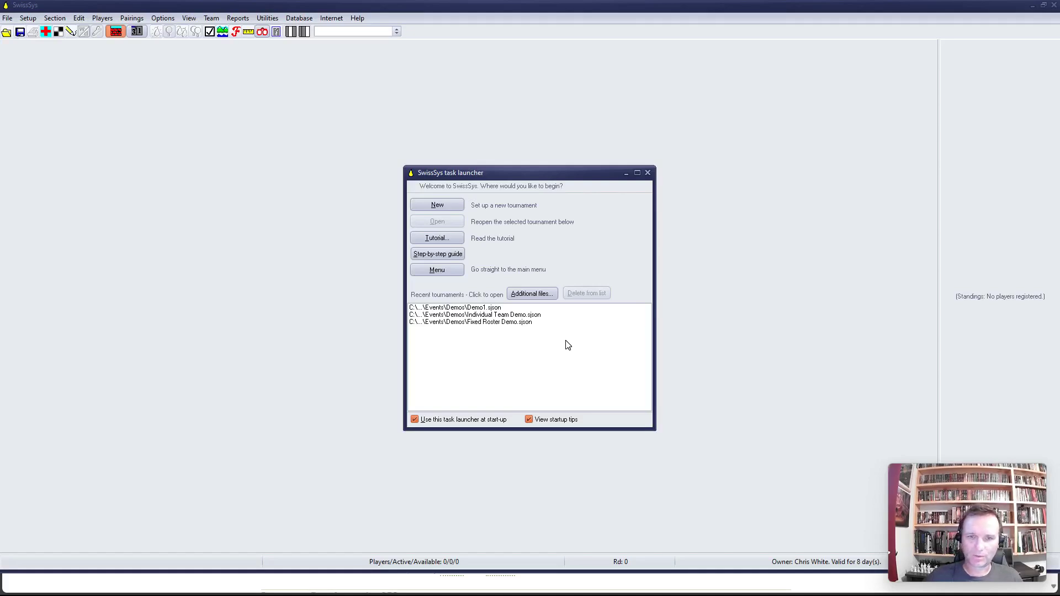
Create a new tournament titled 'test' with a '60 min' time control
left_click(448, 206)
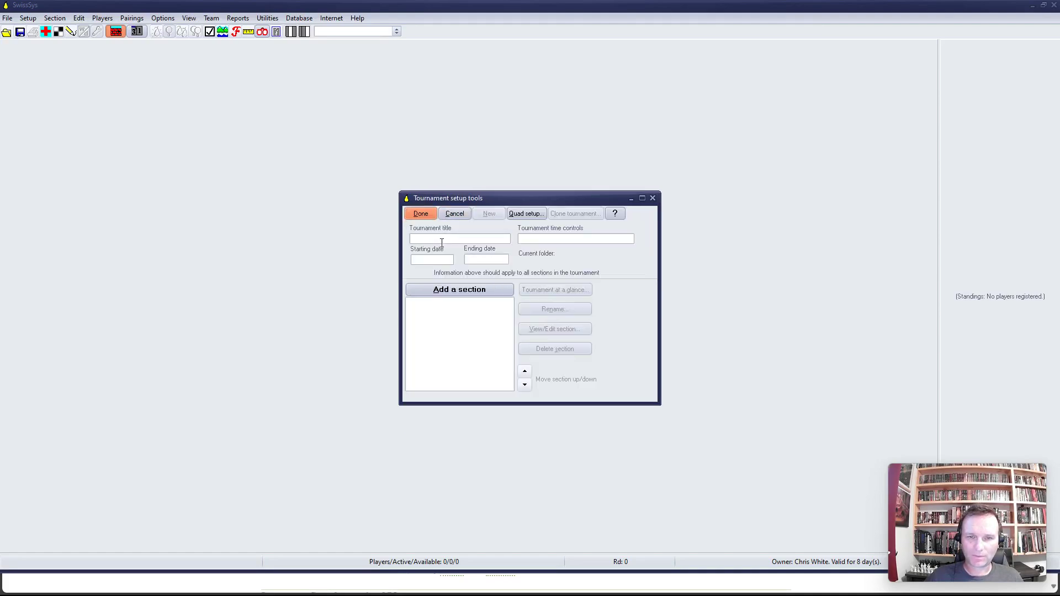
left_click(448, 240)
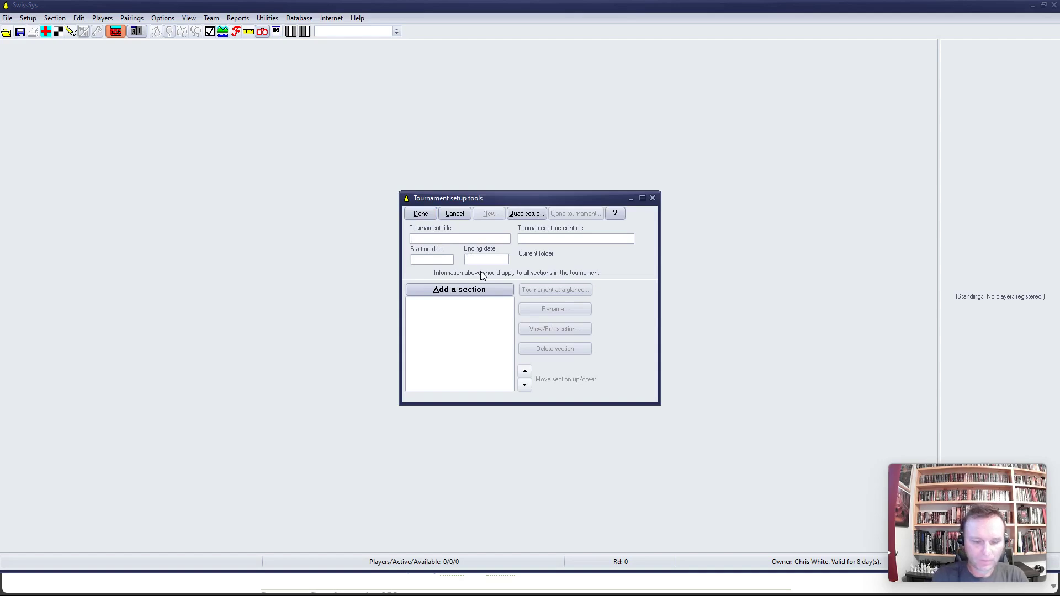
type("test")
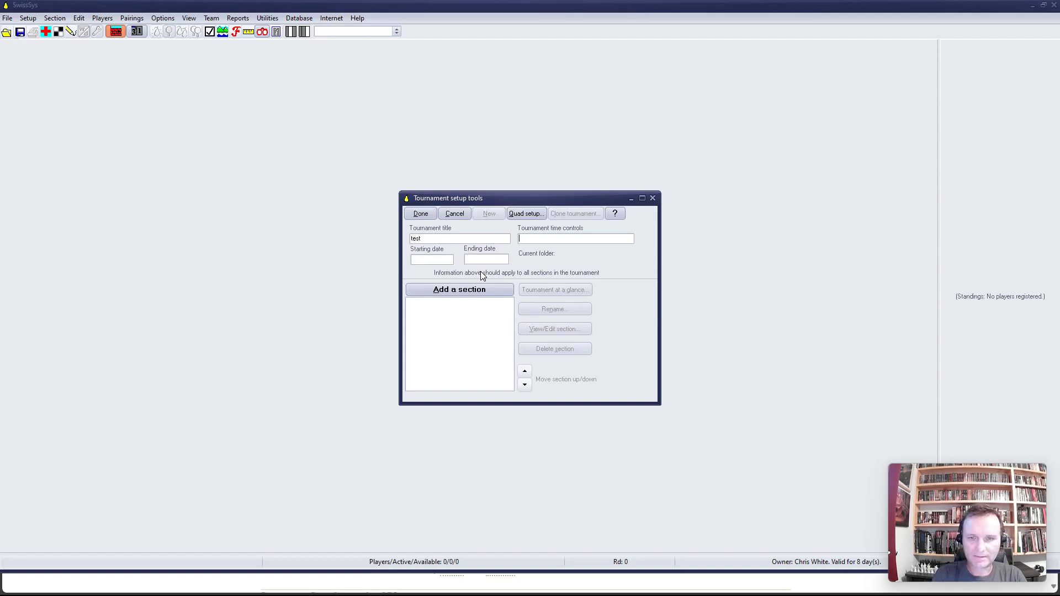
key("Tab")
type("60 min")
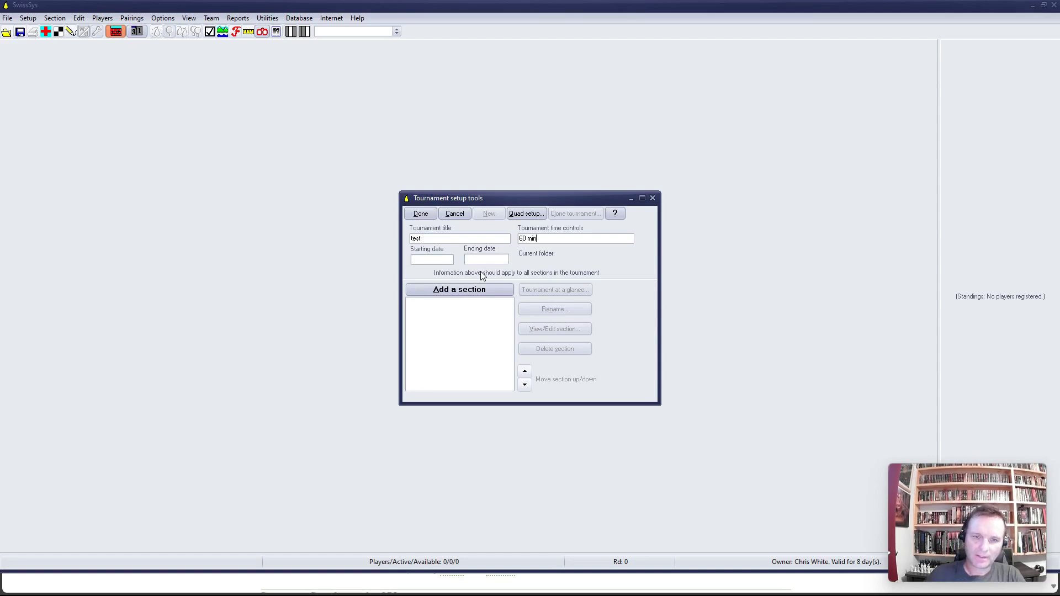
left_click(429, 260)
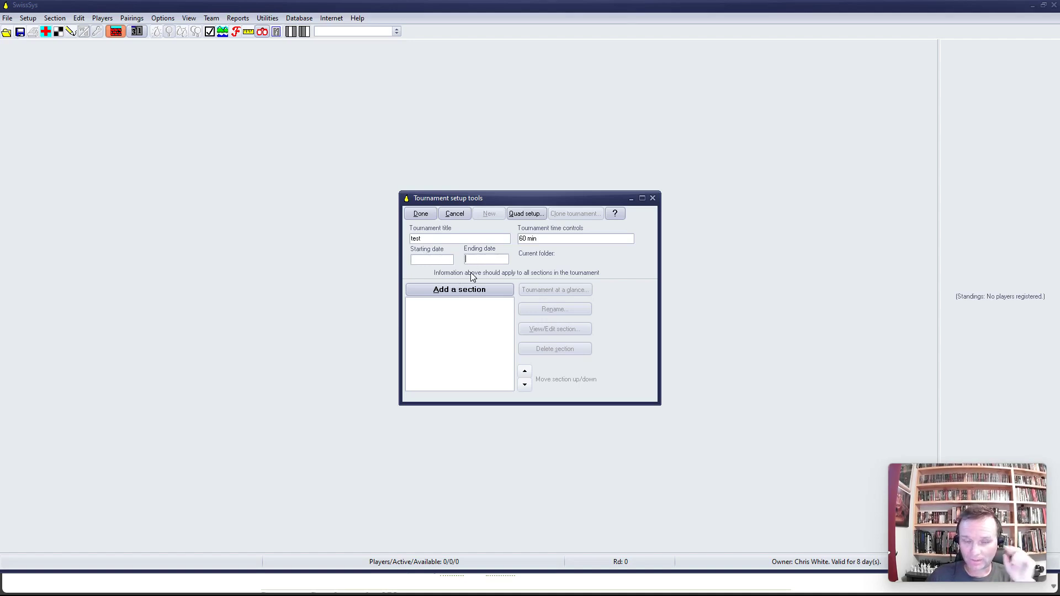
left_click(427, 215)
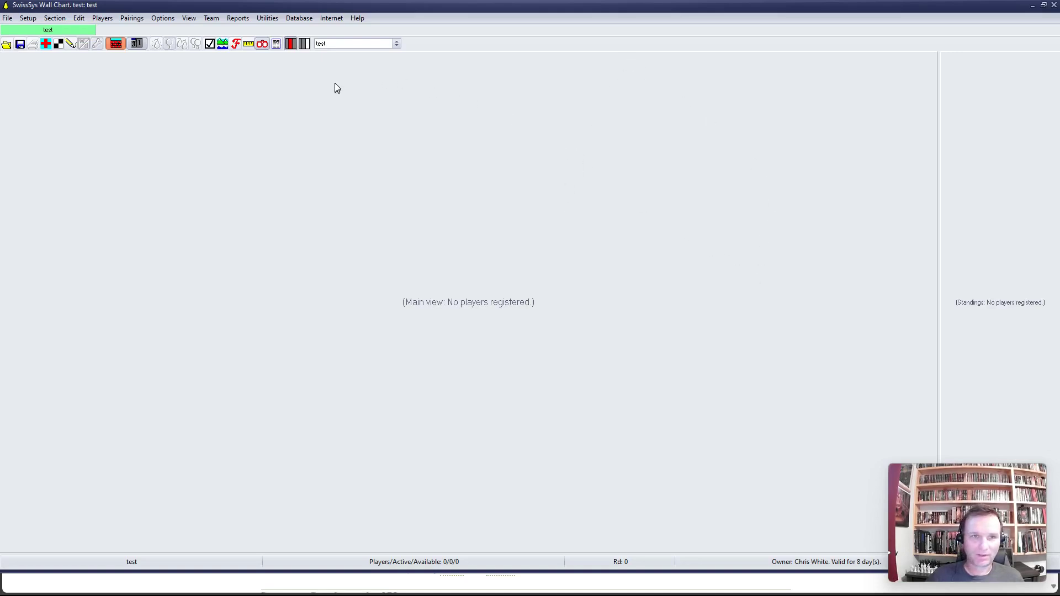
Set cfcmembers (2) from Downloads as the primary player database, accepting CFC default field names
left_click(303, 18)
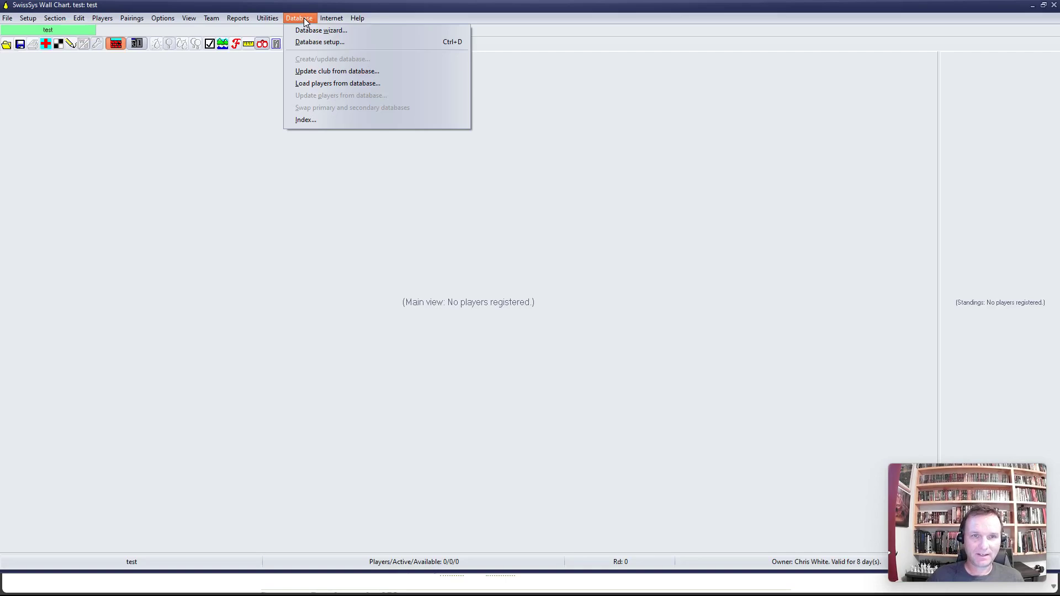
left_click(318, 42)
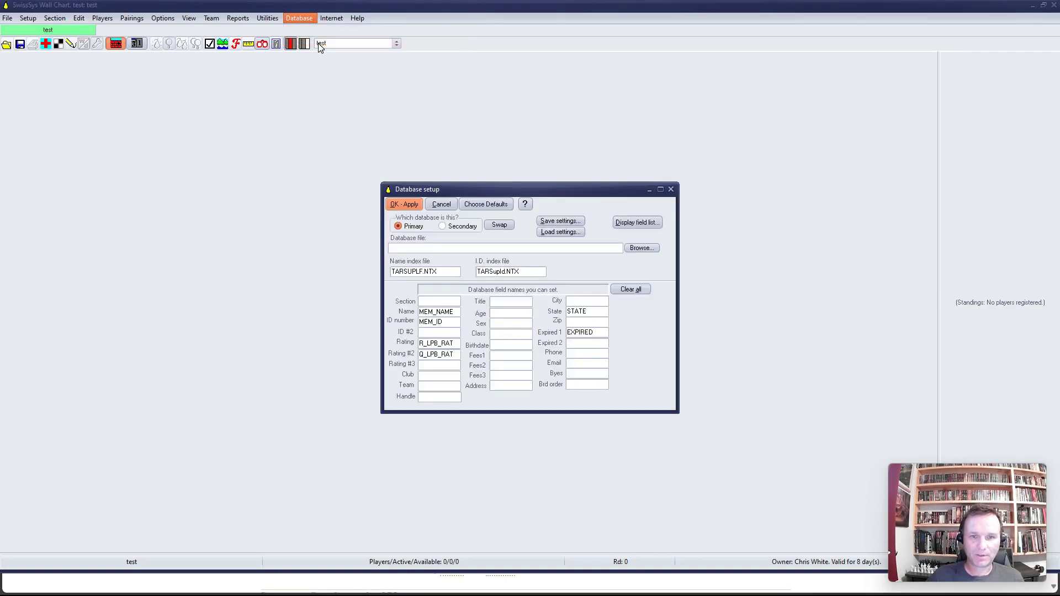
left_click(639, 247)
double_click(479, 215)
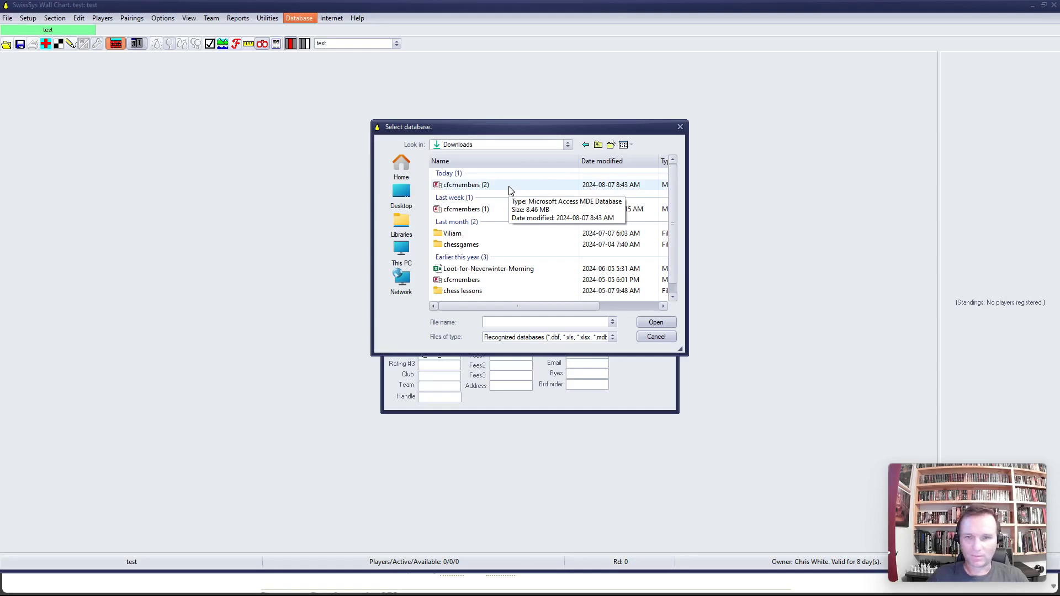
left_click(466, 190)
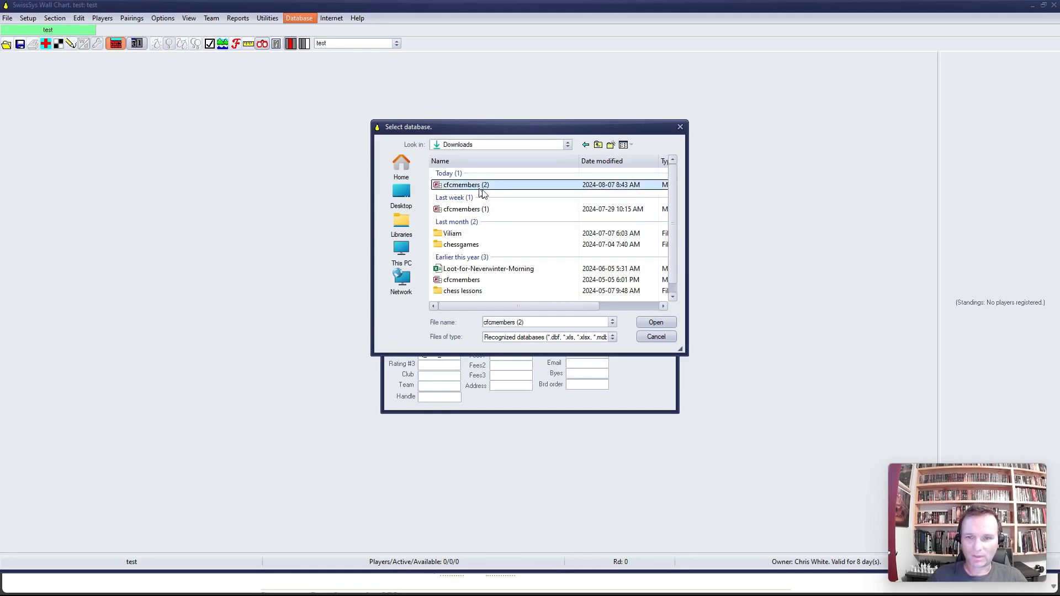
left_click(663, 321)
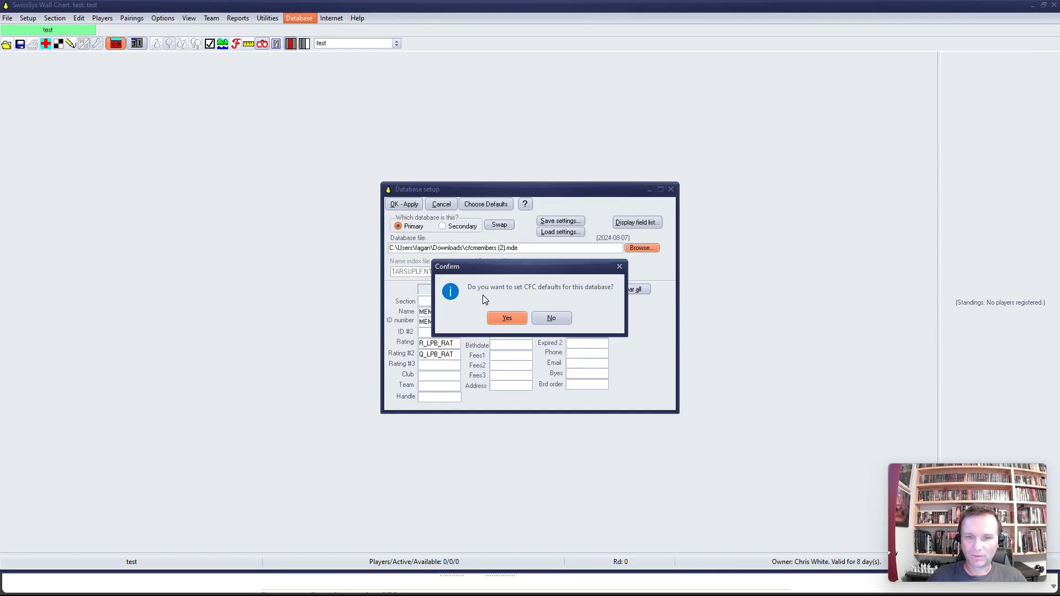
left_click(507, 319)
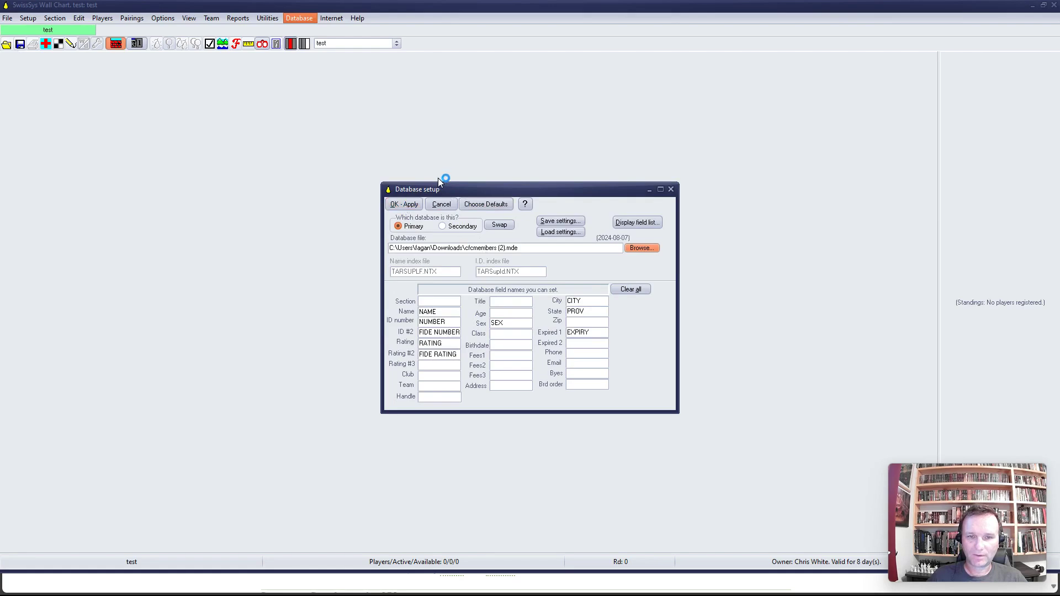
left_click(405, 205)
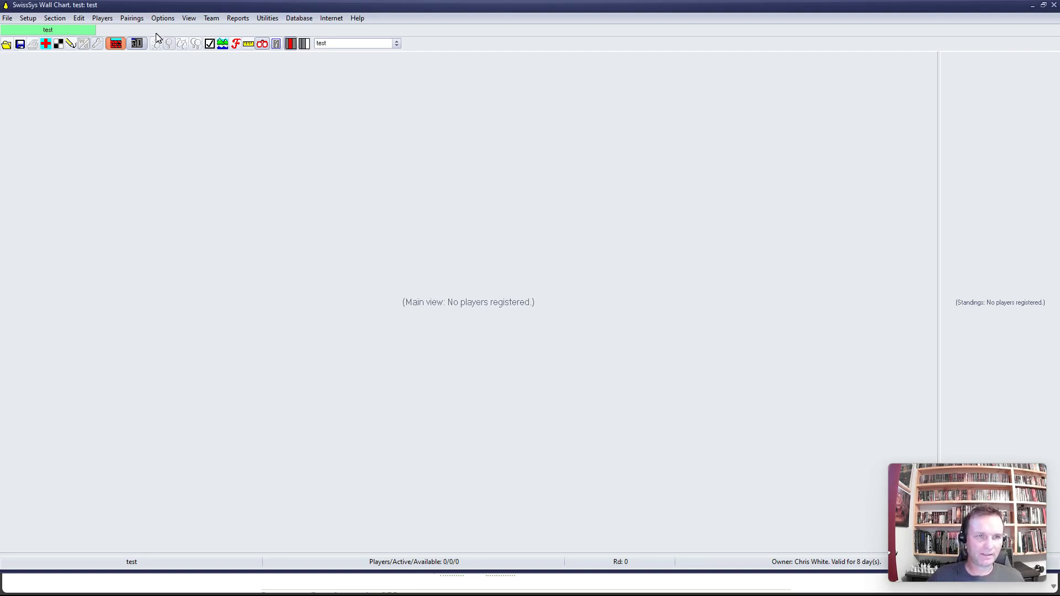
Start a new player registration, search the CFC database by the player's name, and load the match
left_click(101, 19)
left_click(114, 31)
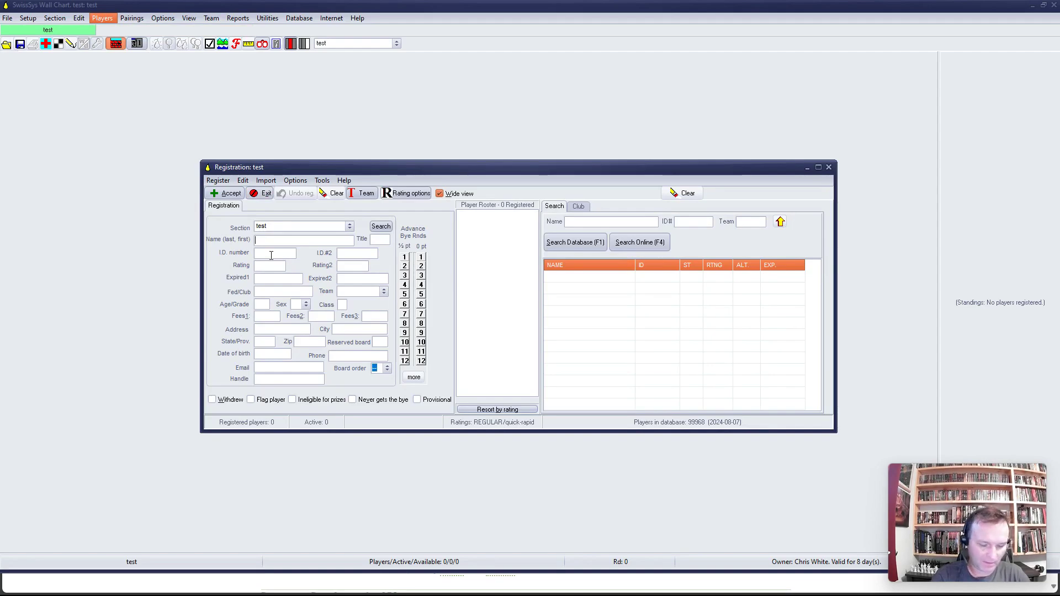
type("Whit")
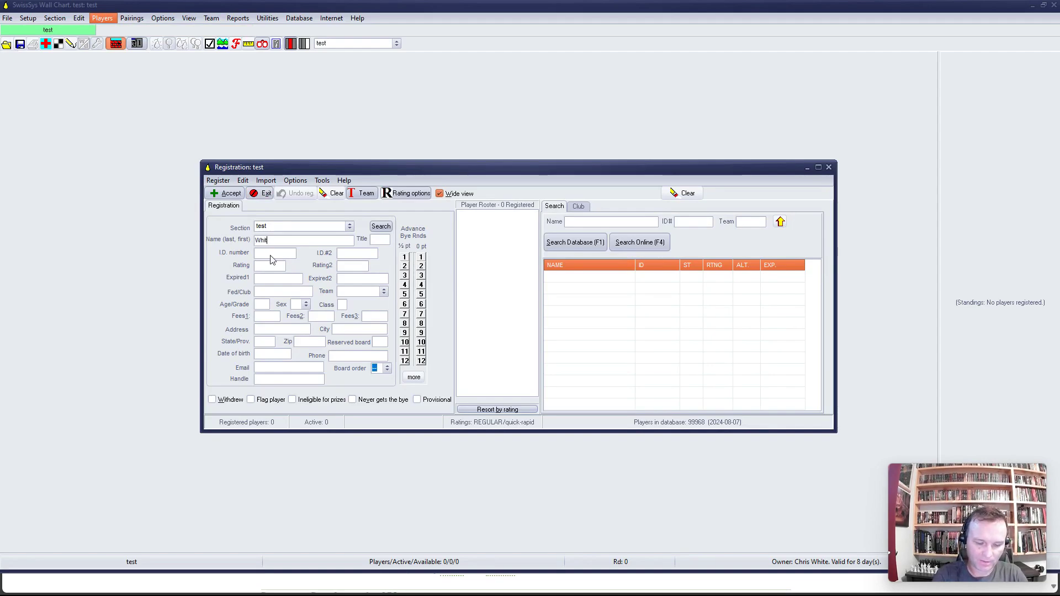
type("e")
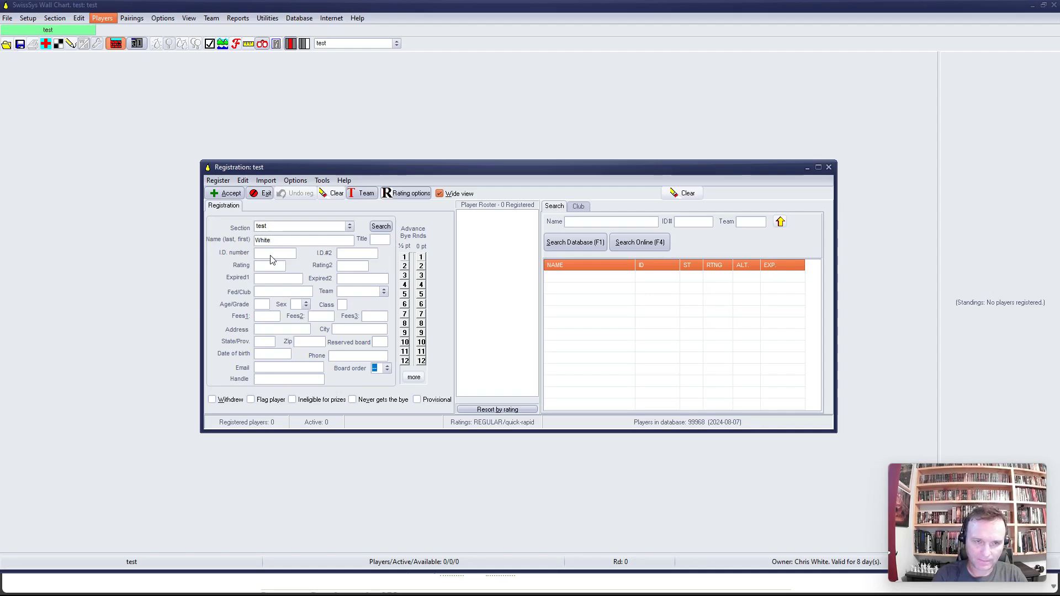
type(", Chris")
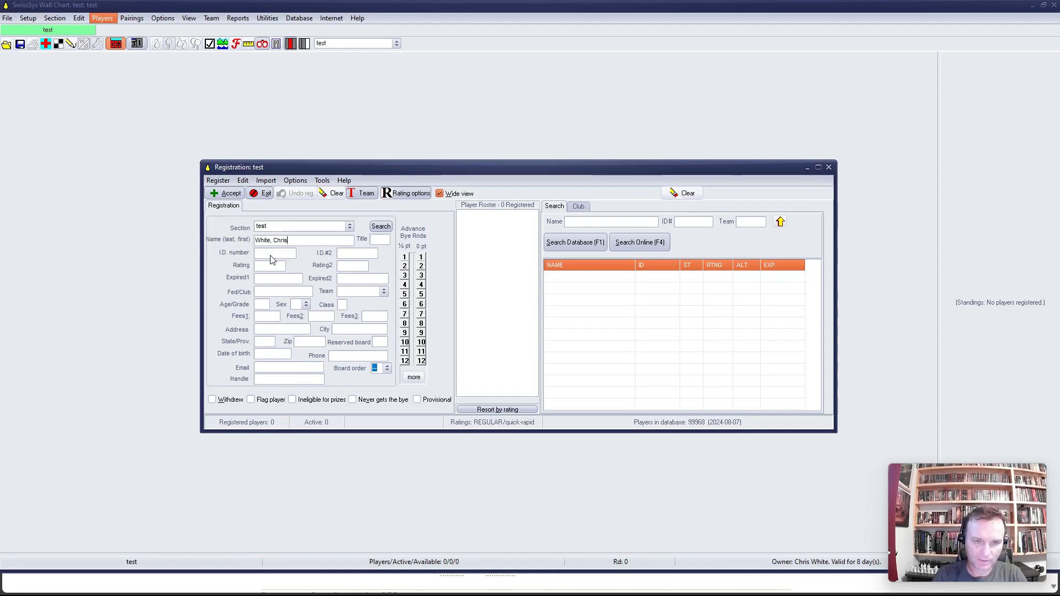
left_click(385, 227)
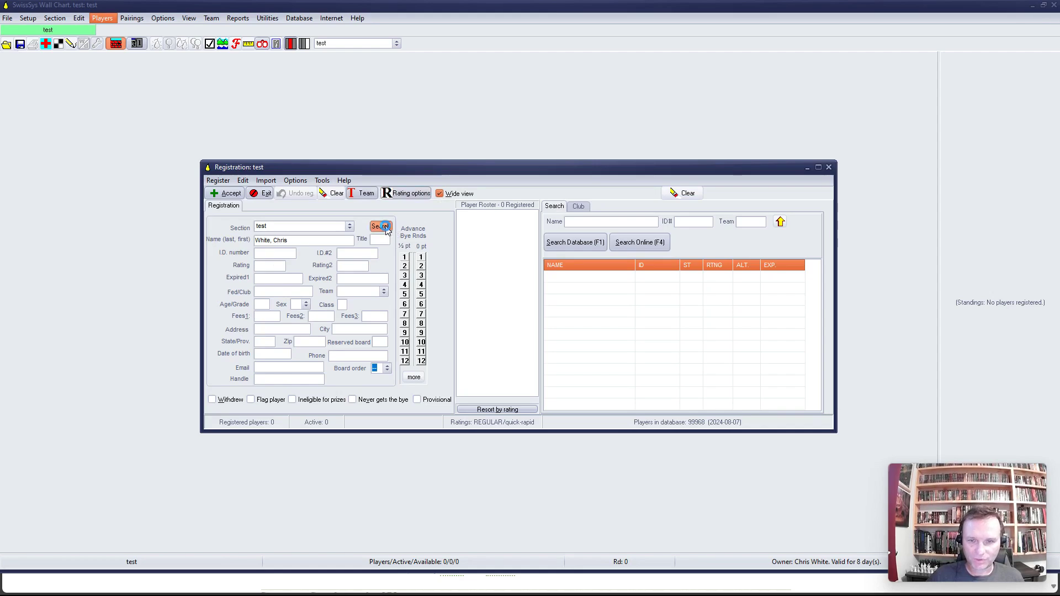
left_click(596, 281)
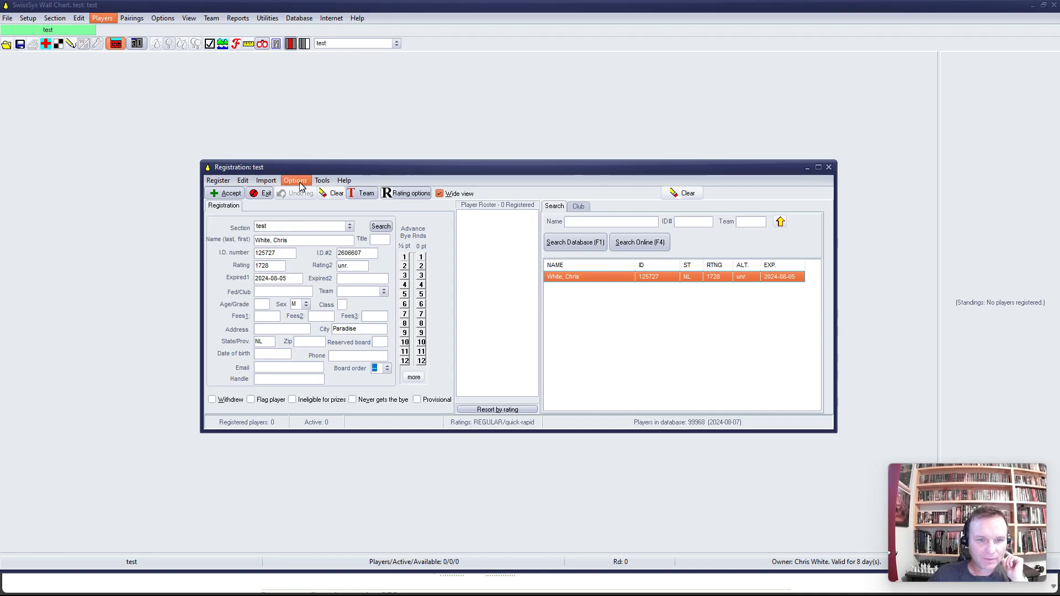
Register the found player despite the expired membership and return to the wall chart
left_click(230, 194)
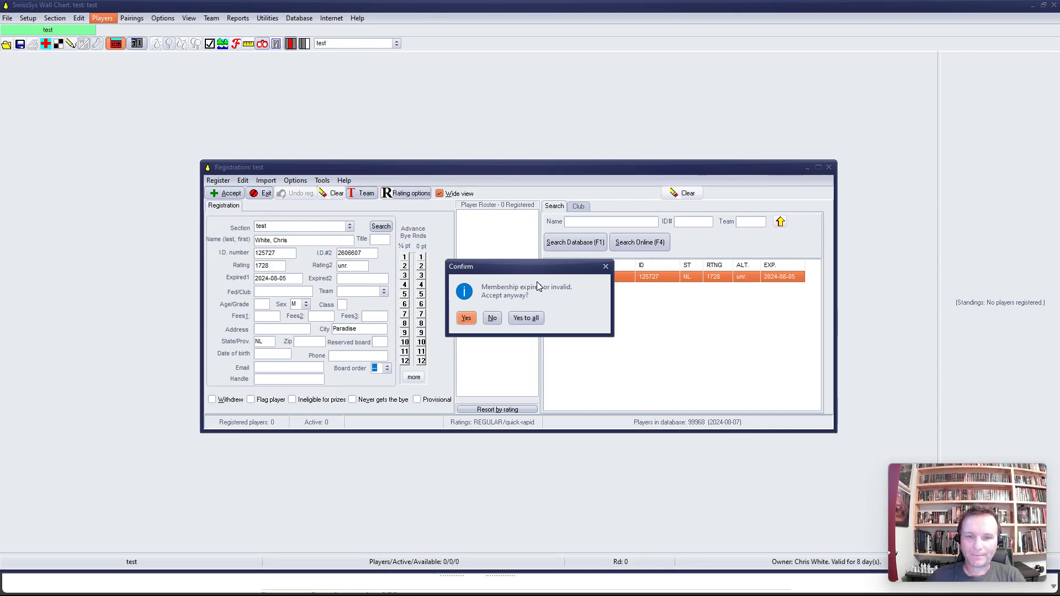
left_click(468, 320)
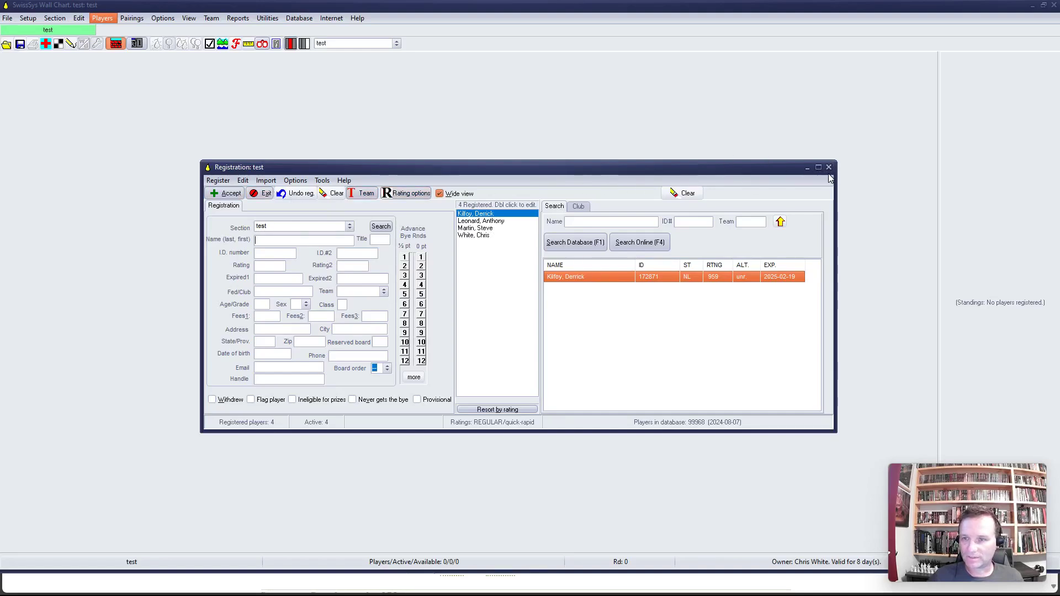
left_click(829, 167)
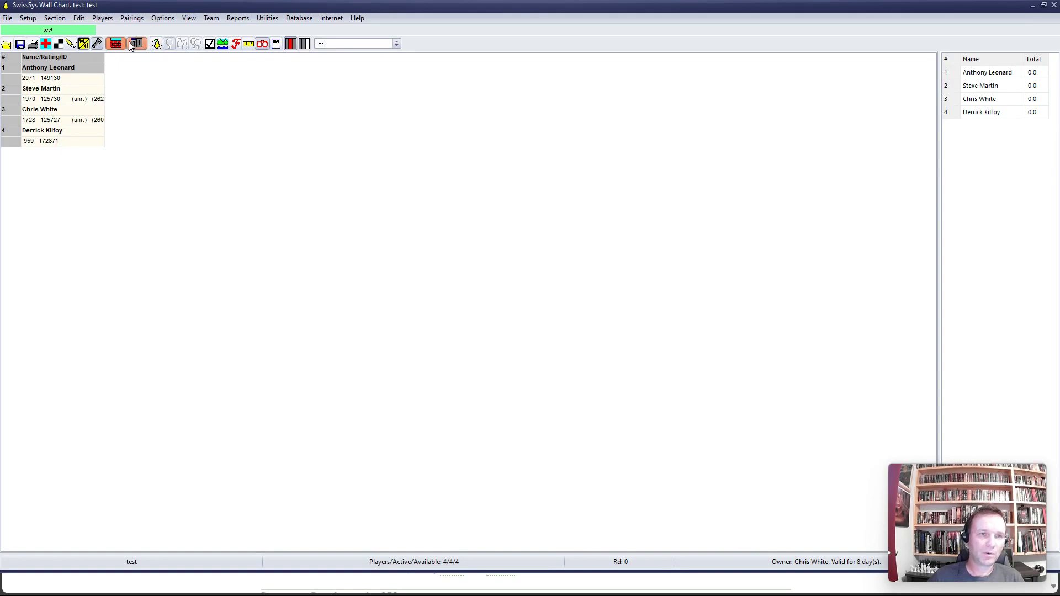
Save the event as 'test' in the OneDrive Events folder and pair round 1 for four players
left_click(131, 18)
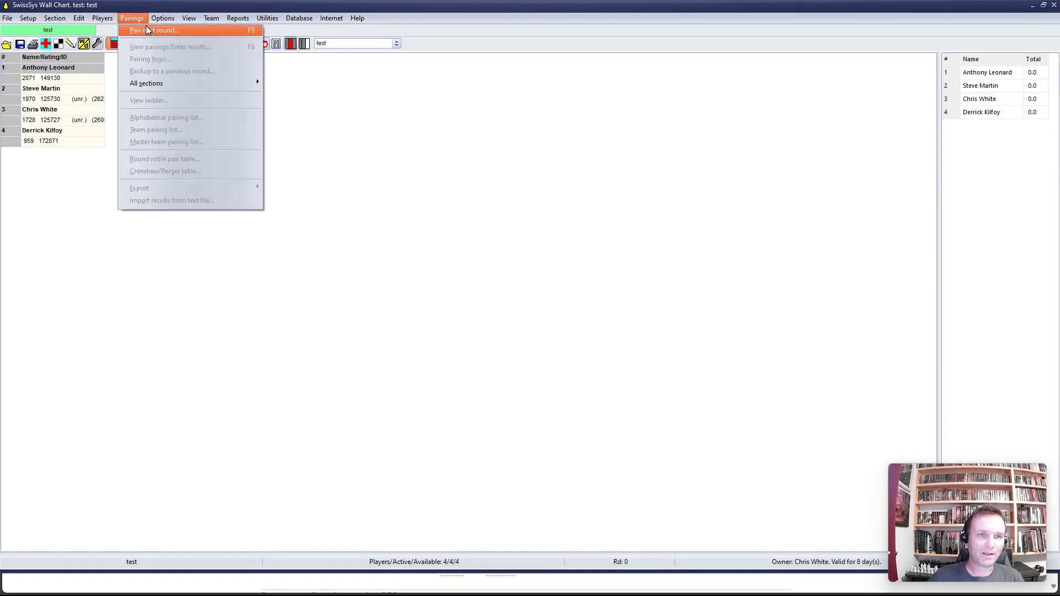
left_click(151, 31)
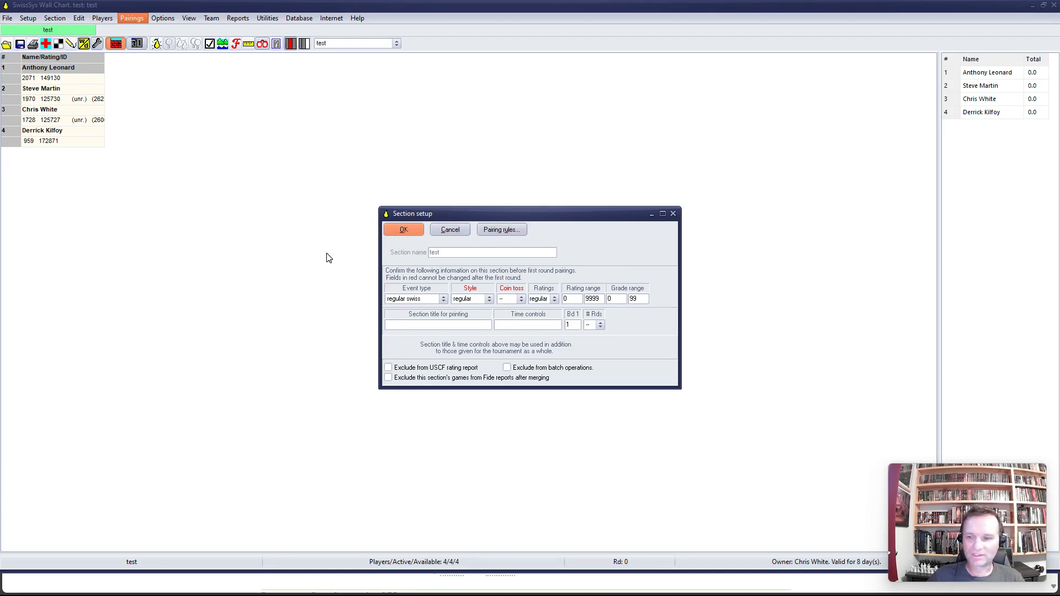
left_click(405, 229)
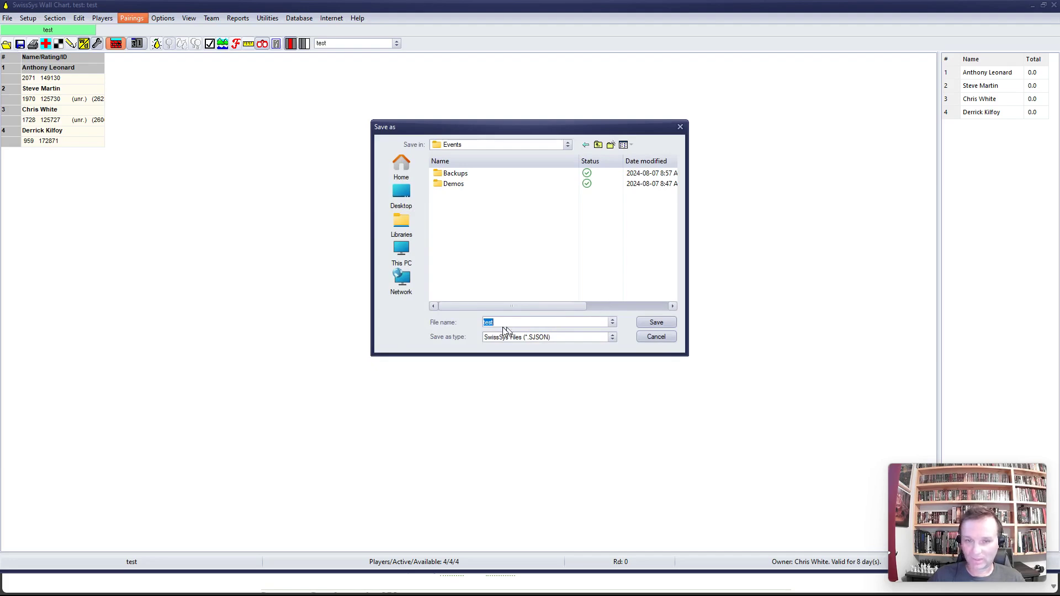
left_click(643, 323)
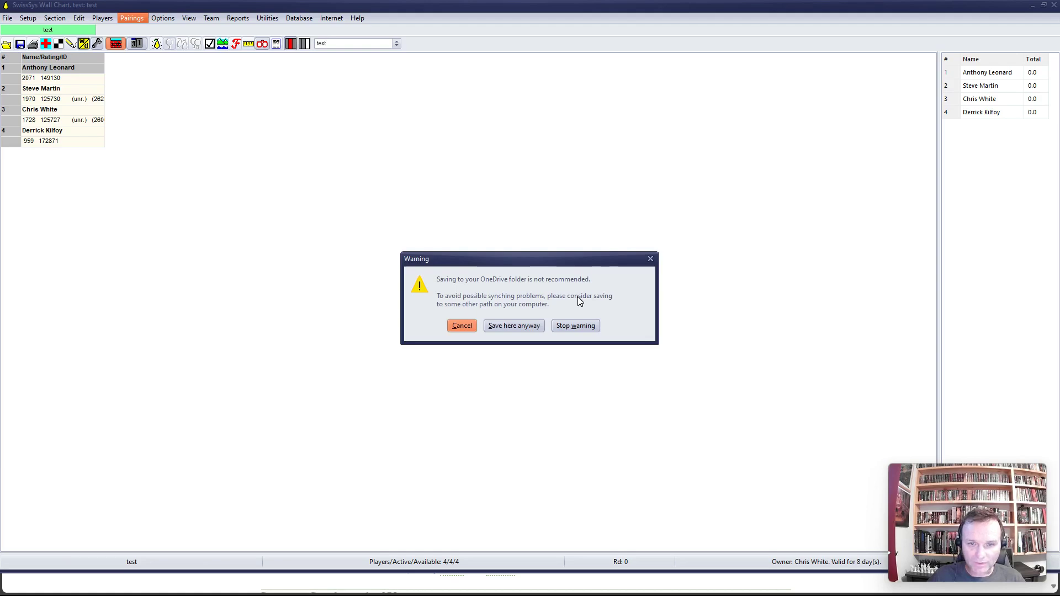
left_click(499, 327)
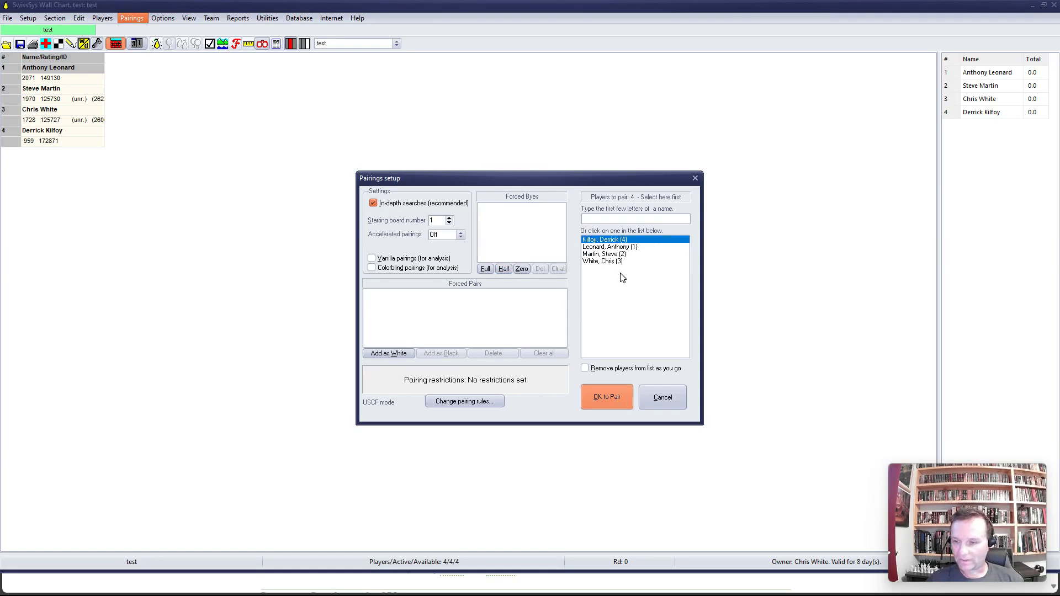
left_click(605, 396)
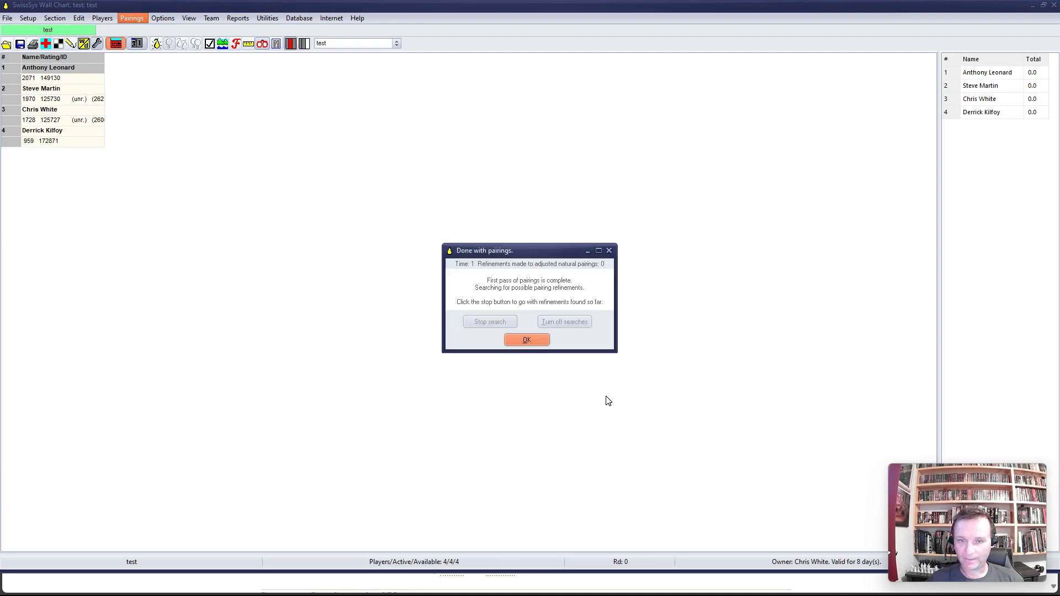
left_click(526, 340)
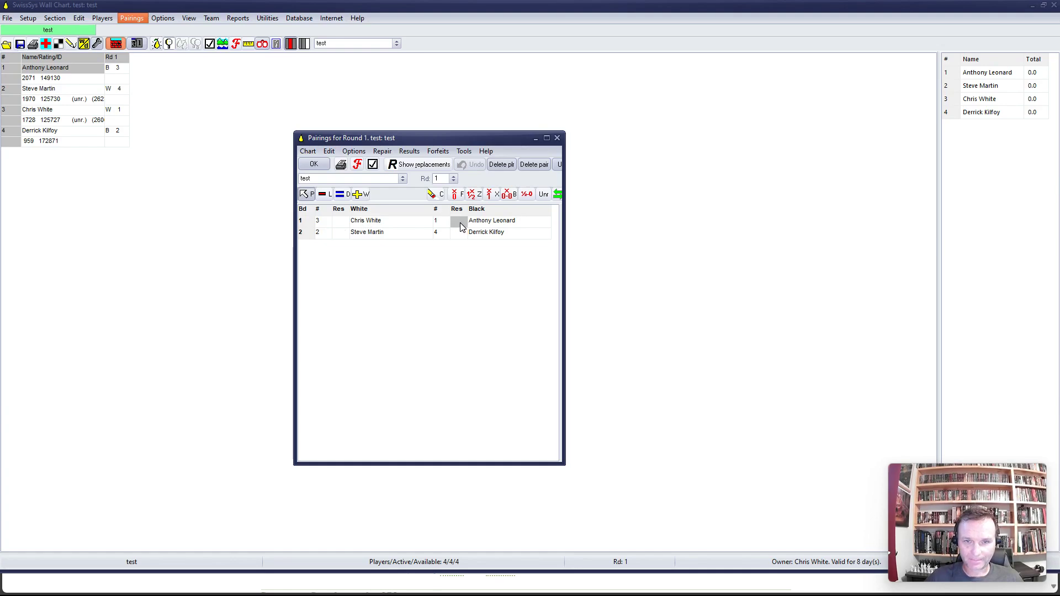
Enter round 1 results: Black wins board 1, board 2 is a draw, and confirm
key("1")
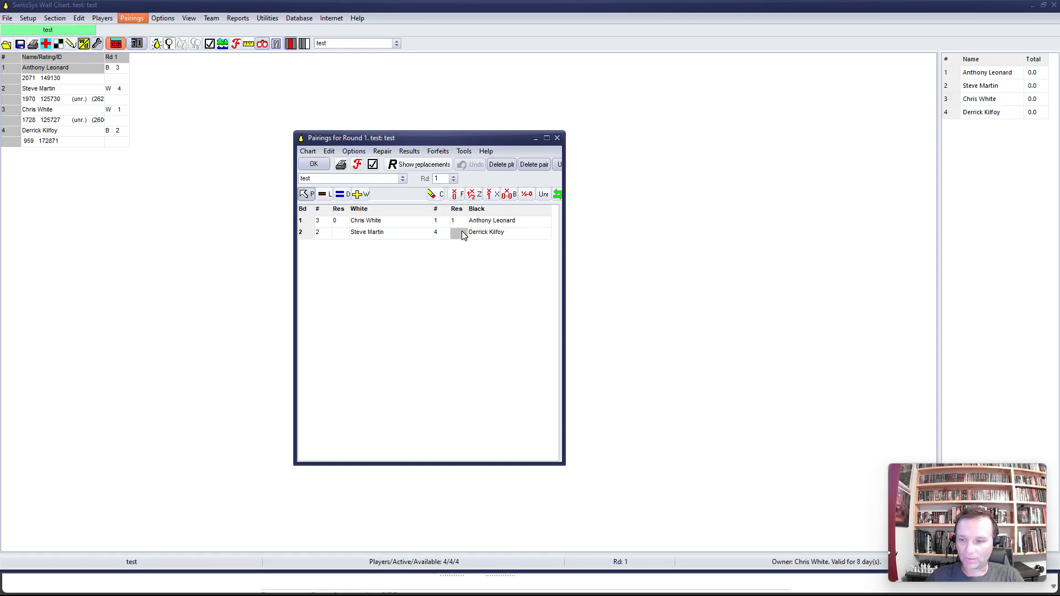
left_click(343, 234)
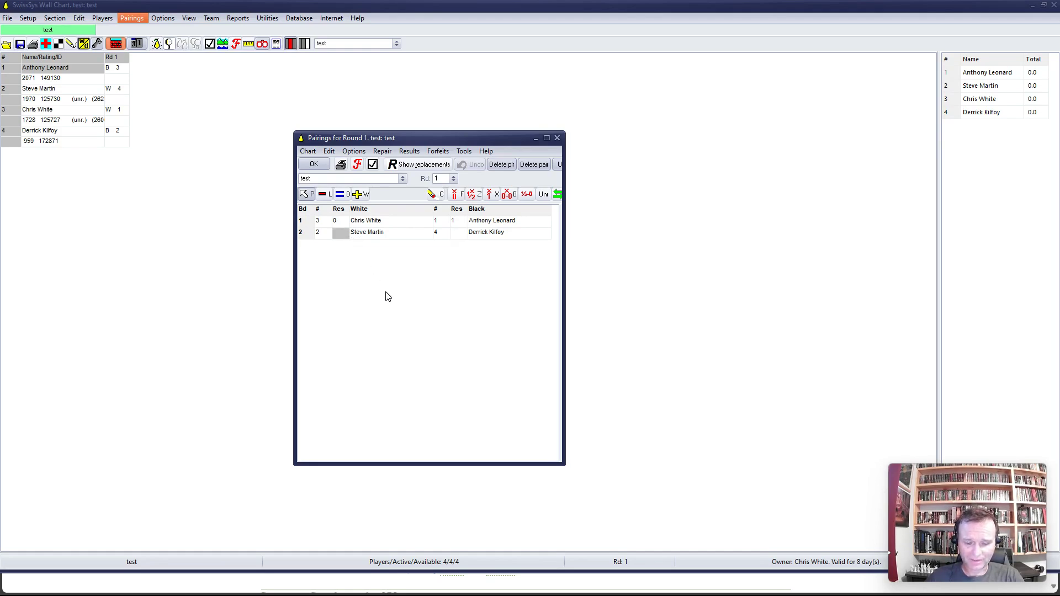
key("d")
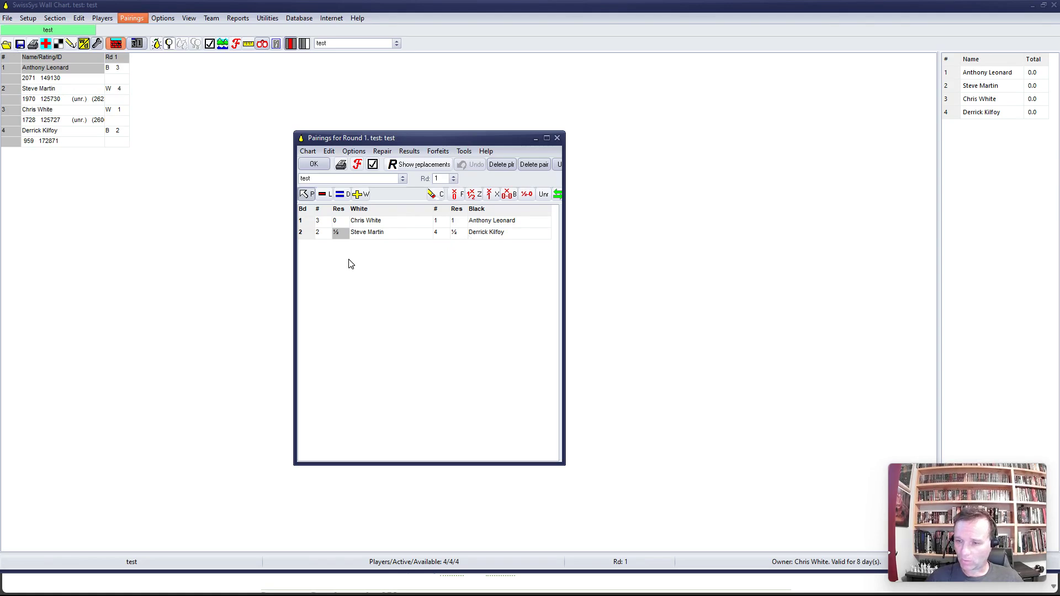
left_click(313, 165)
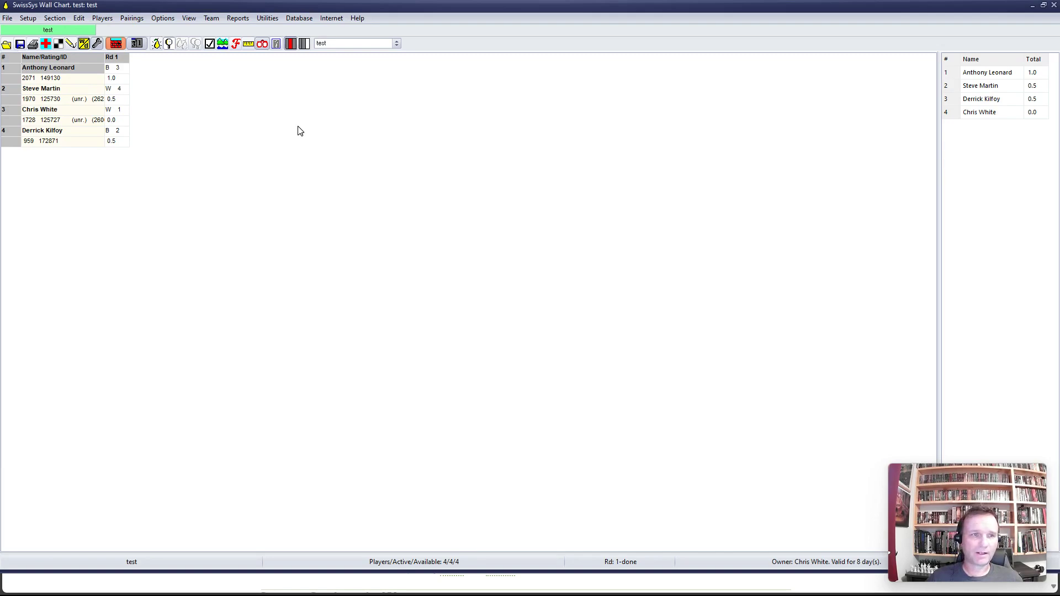
Give player 3 a zero-point forced bye and run the round 2 pairing, saving the bye request
left_click(105, 16)
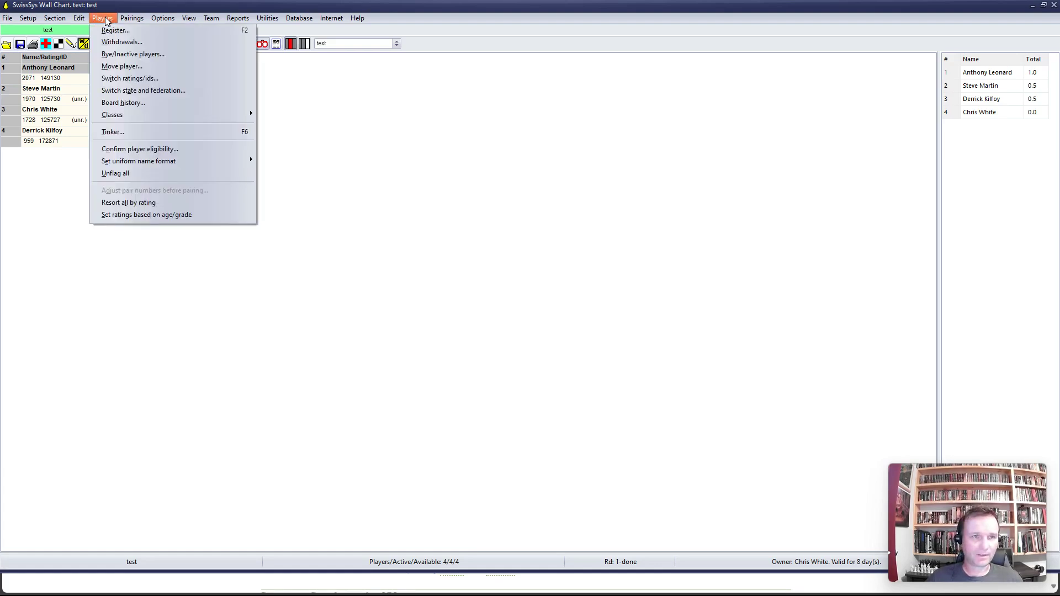
left_click(155, 5)
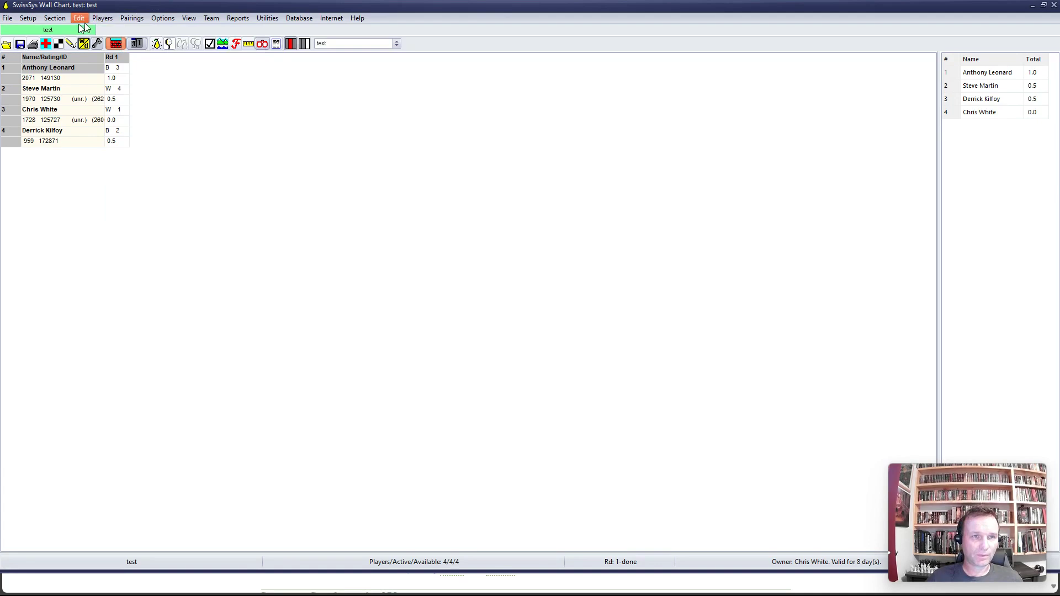
left_click(133, 19)
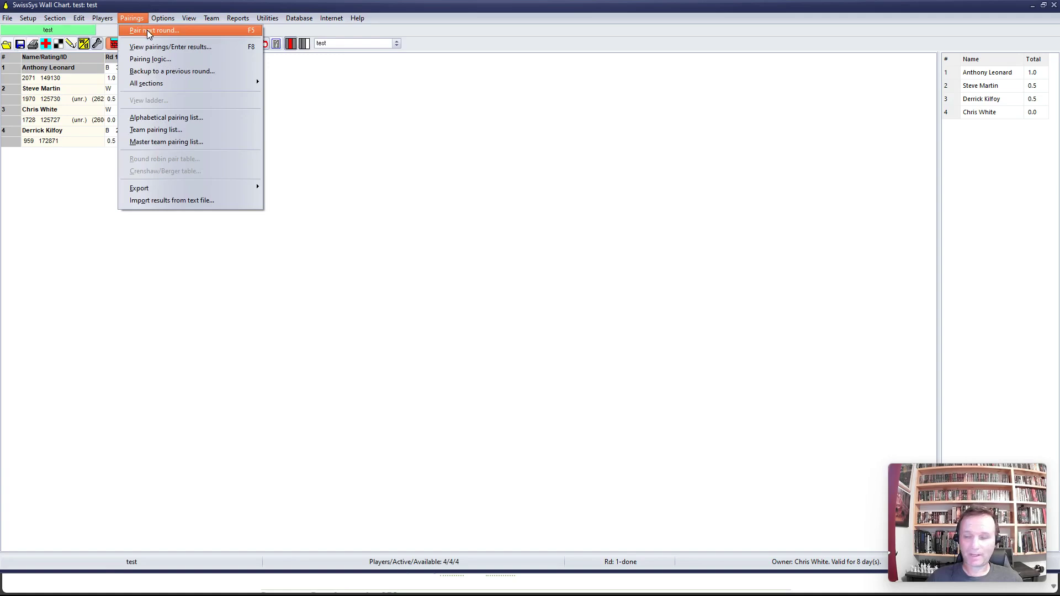
left_click(147, 30)
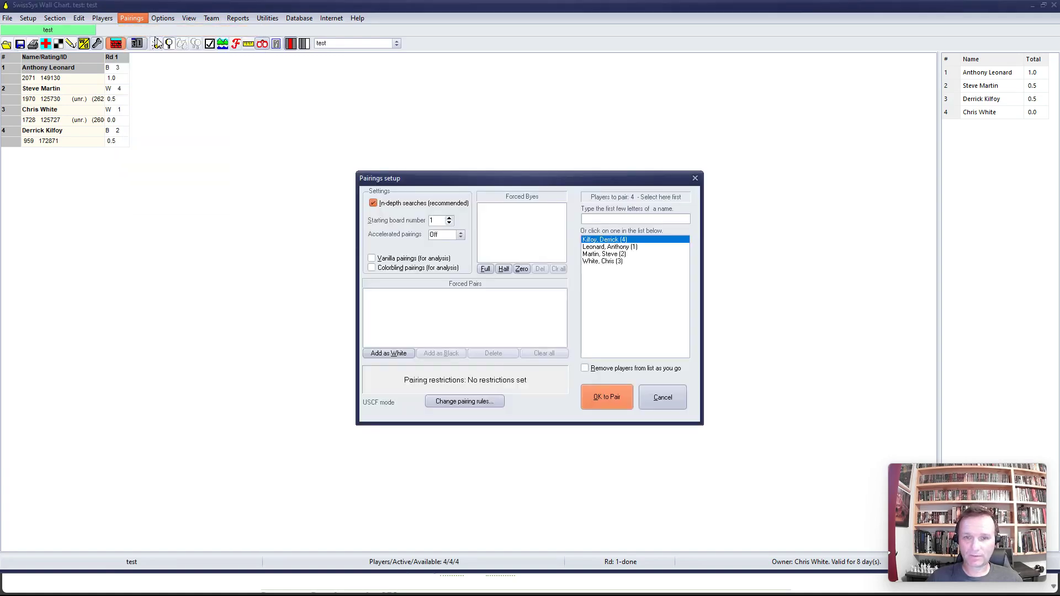
left_click(611, 262)
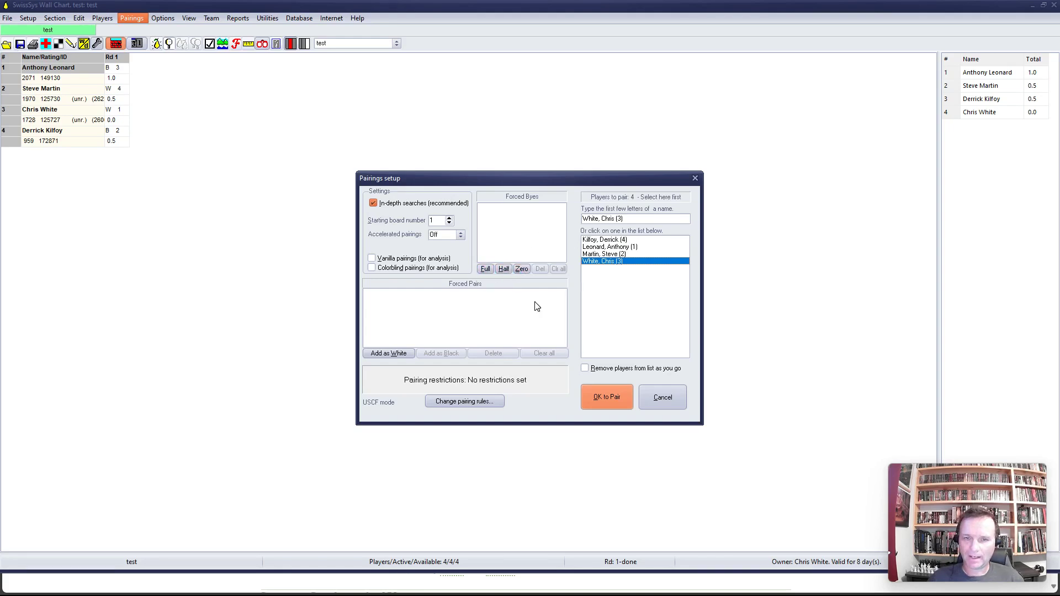
left_click(522, 269)
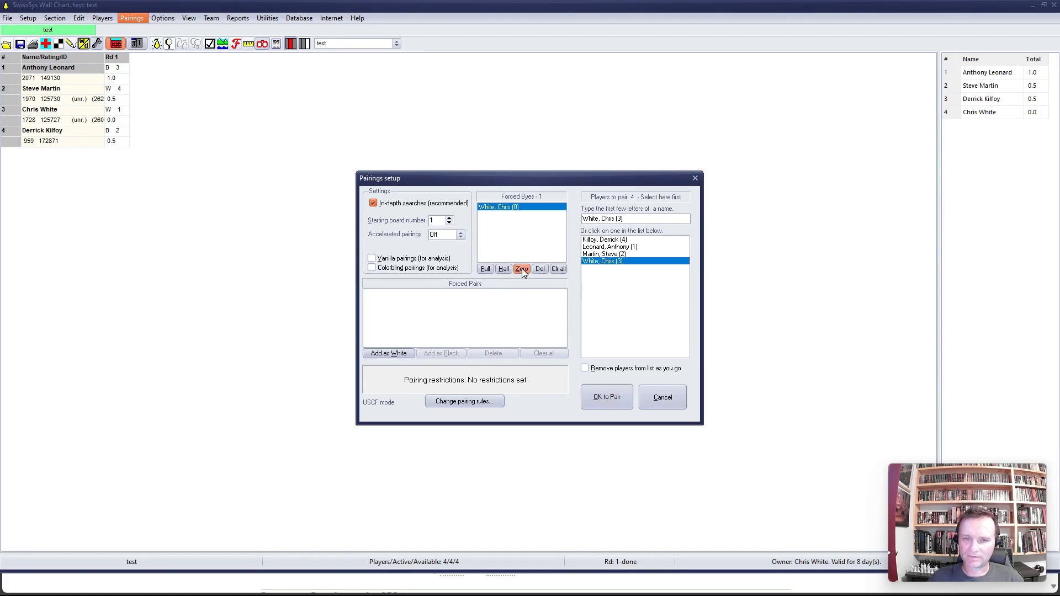
left_click(611, 402)
left_click(508, 333)
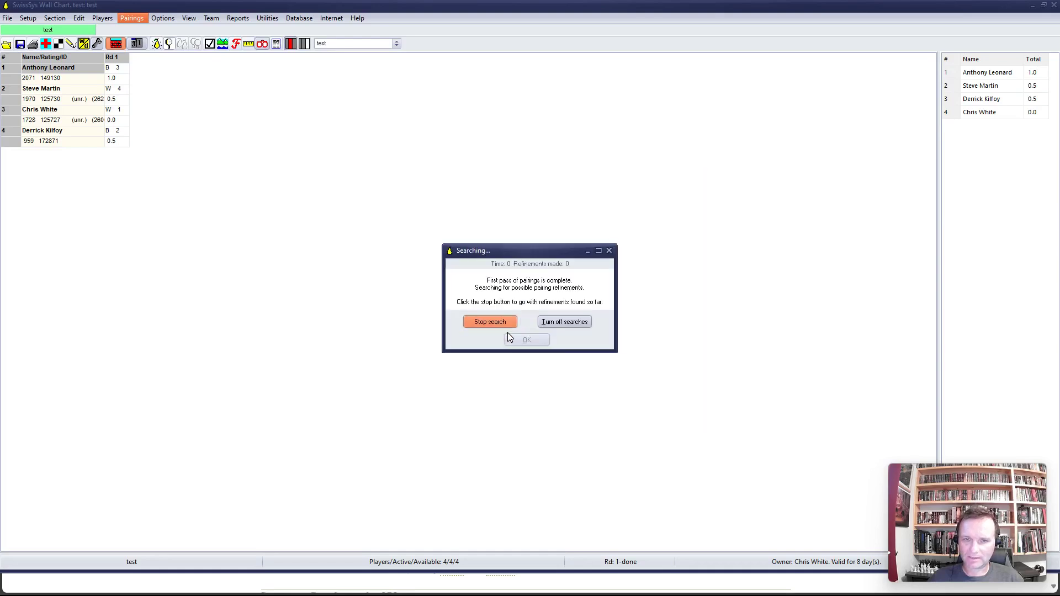
Record a White win on board 1 for round 2 and accept the results
left_click(536, 338)
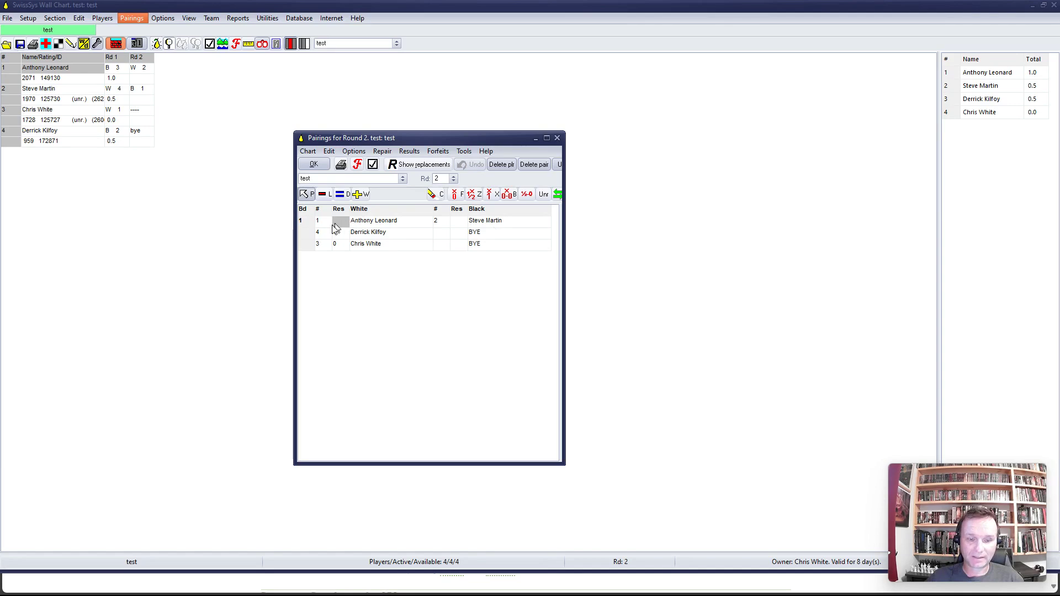
key("1")
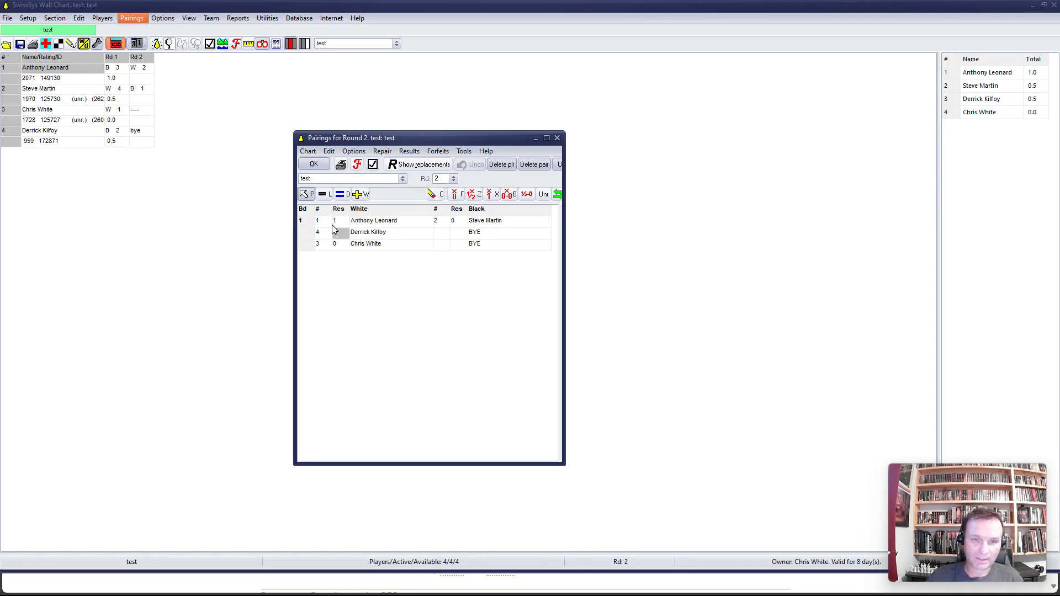
left_click(317, 164)
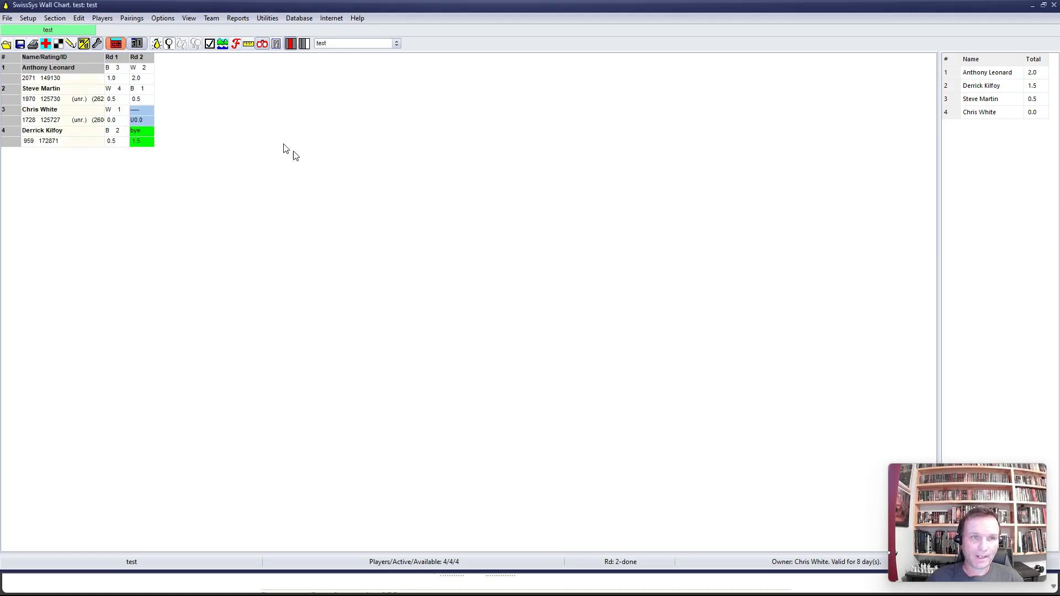
left_click(133, 17)
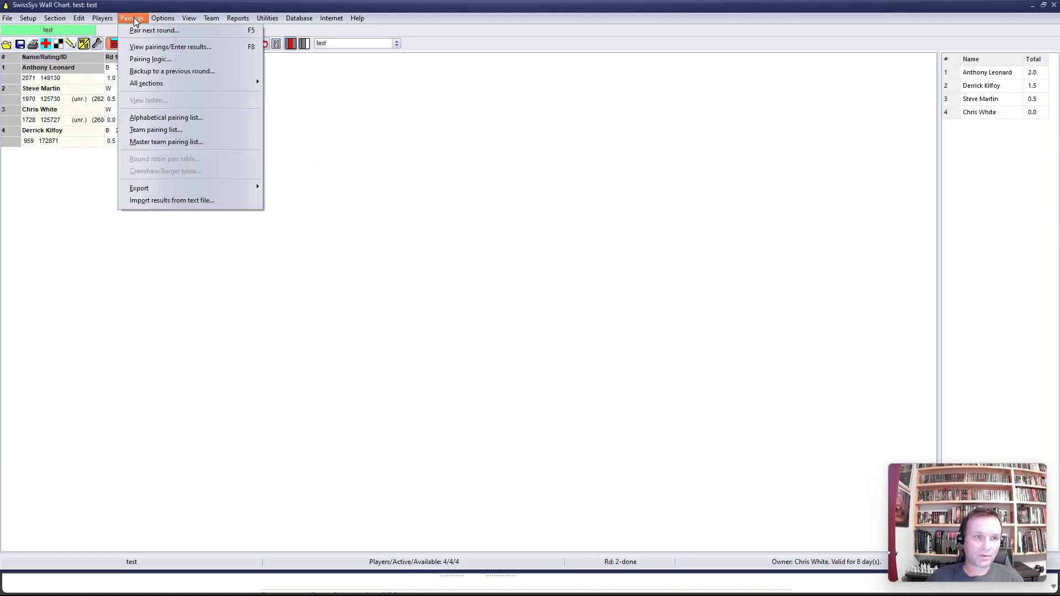
Pair round 3, then record a draw on board 1 and a White win on board 2
left_click(146, 31)
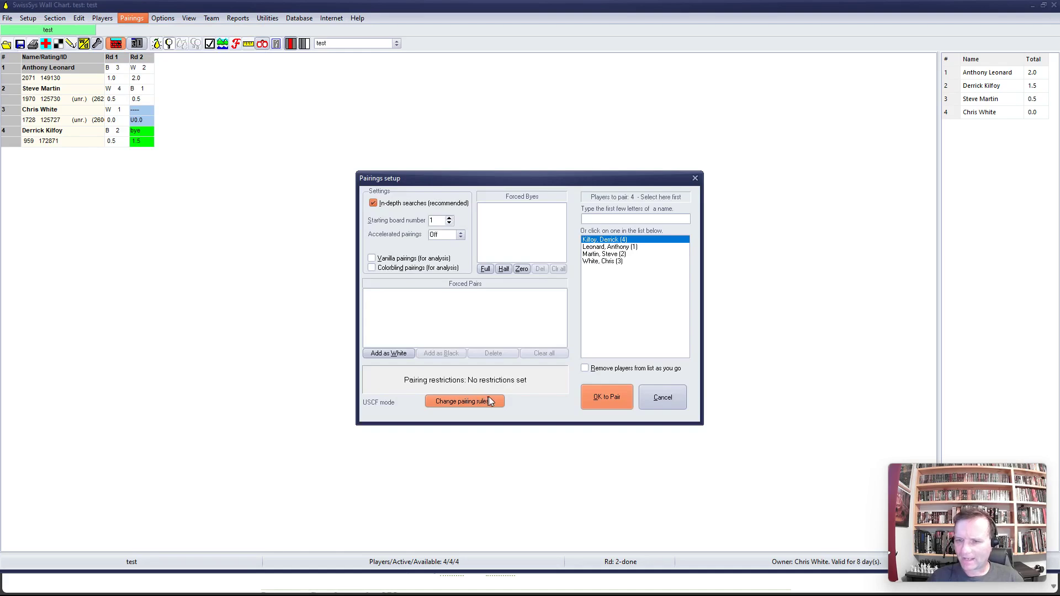
left_click(612, 396)
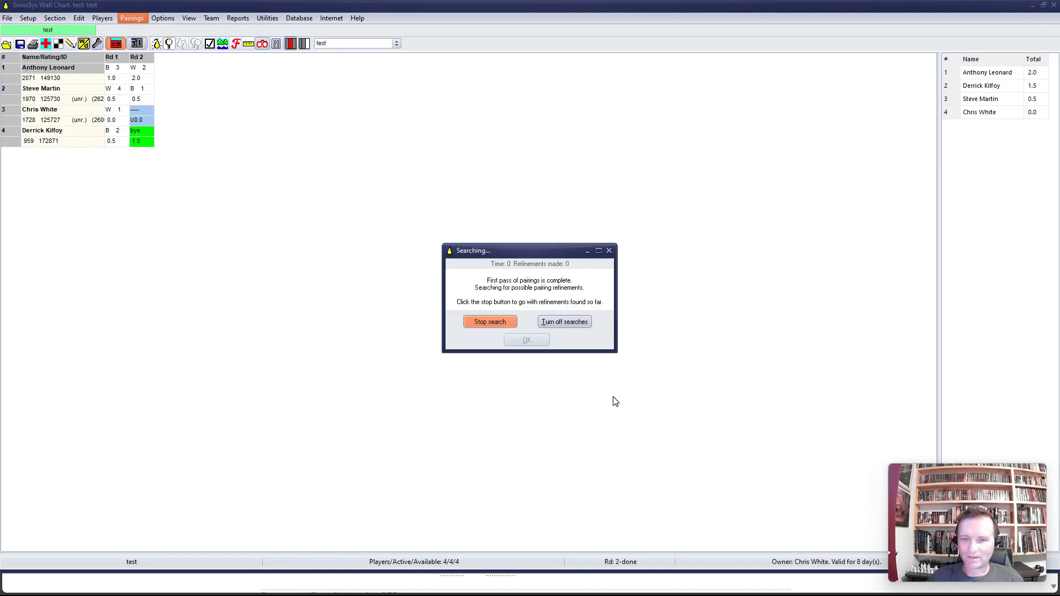
left_click(528, 345)
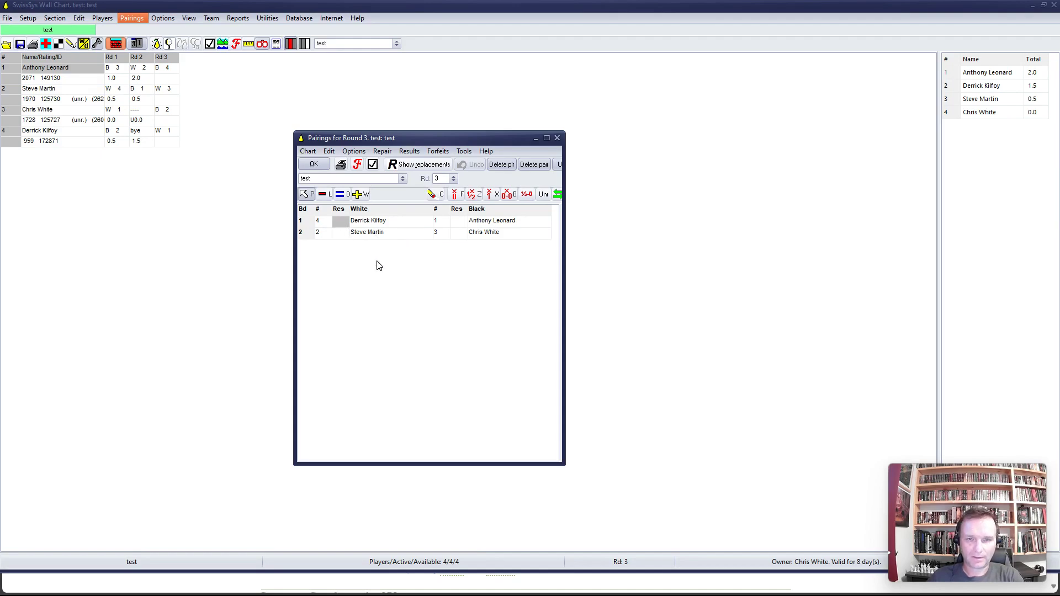
key("equal")
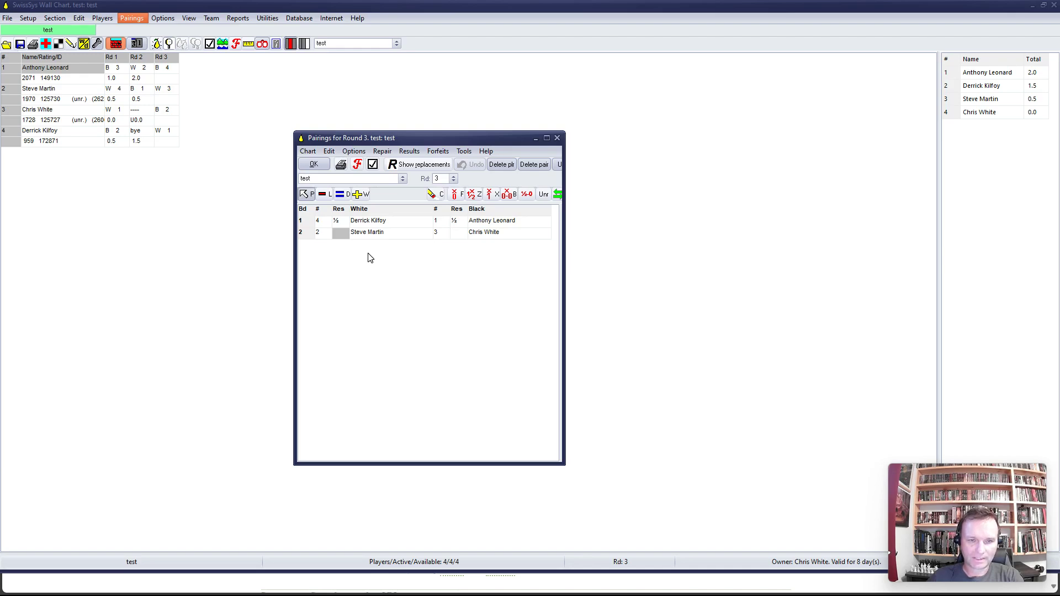
left_click(315, 165)
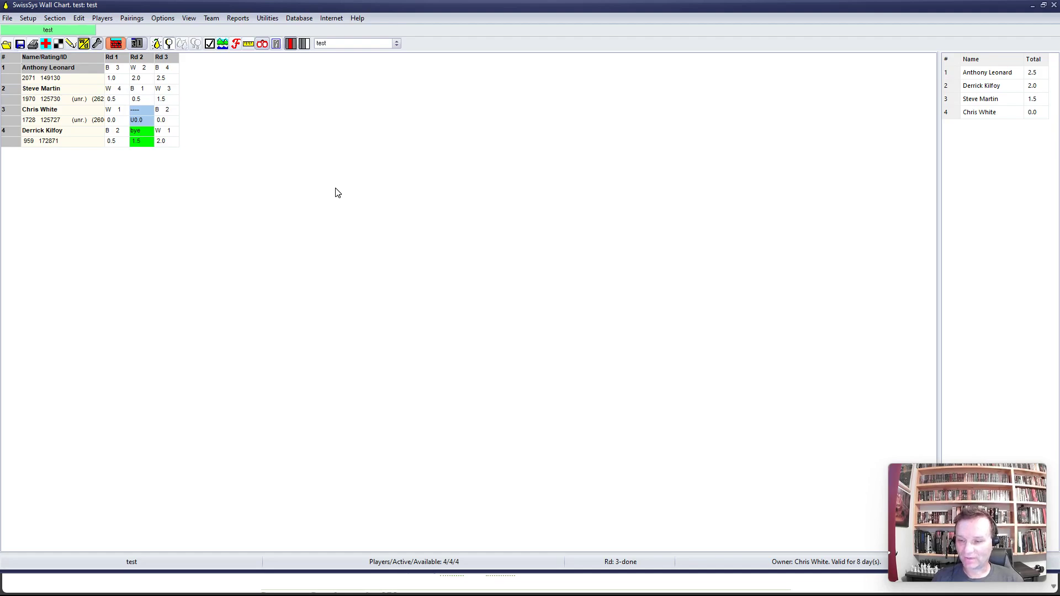
Start the CFC rating report and confirm tournament info with province NL and end date 2024/06/30
left_click(270, 19)
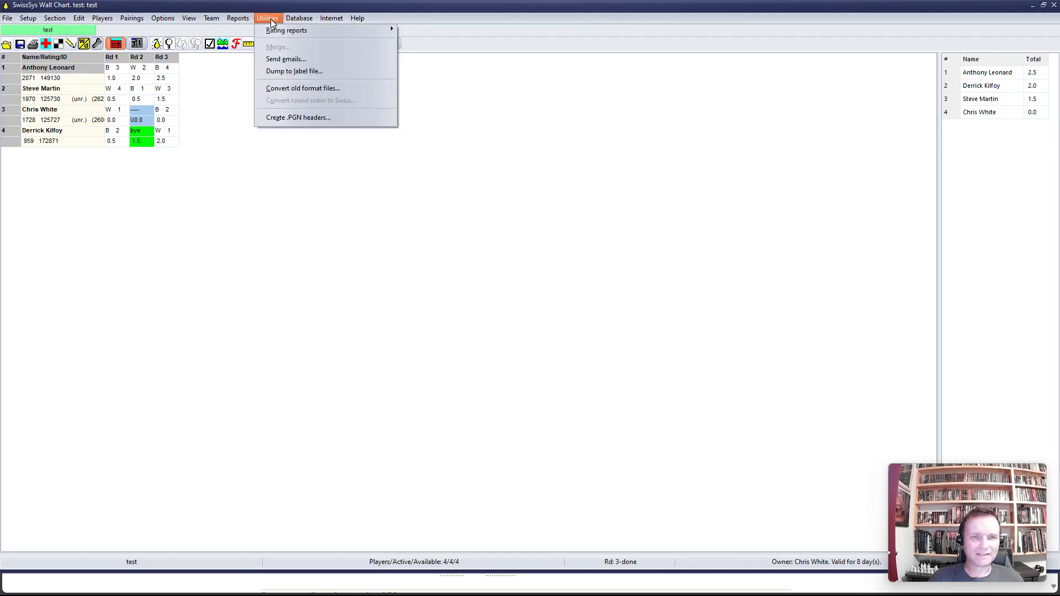
mouse_move(279, 32)
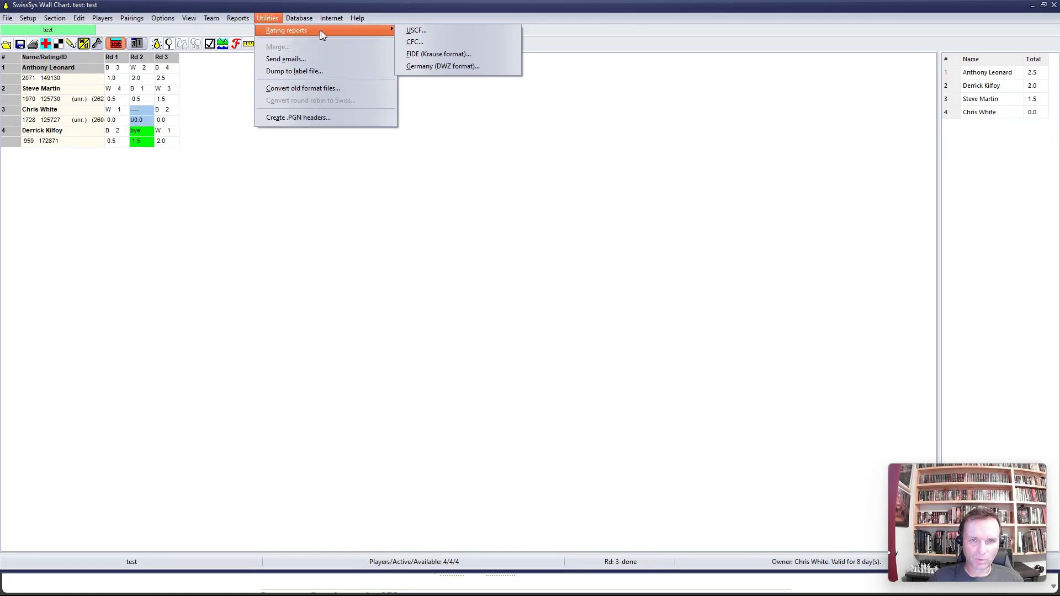
left_click(428, 43)
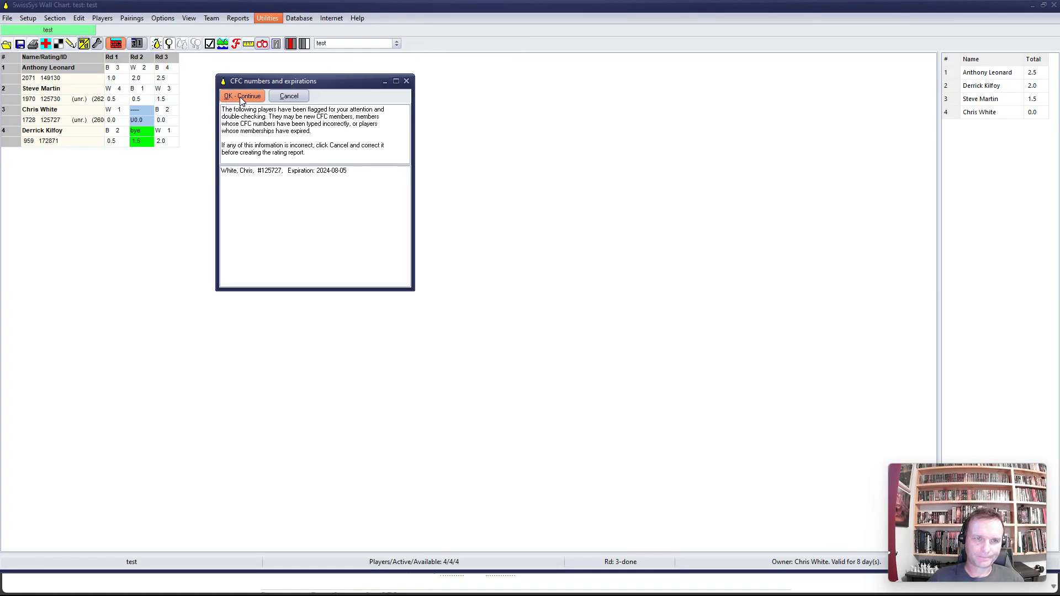
left_click(240, 97)
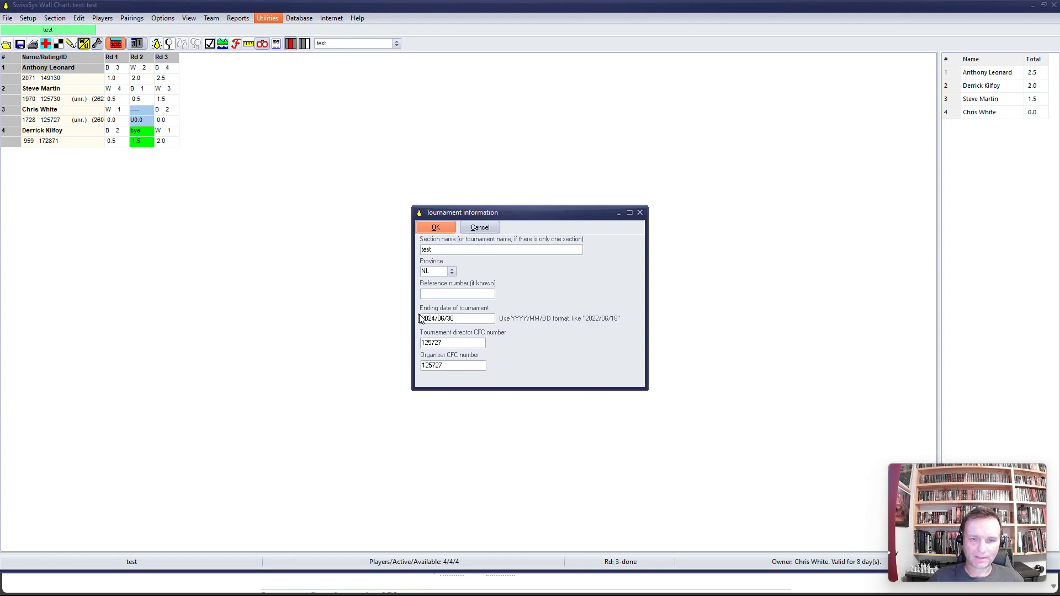
left_click(449, 342)
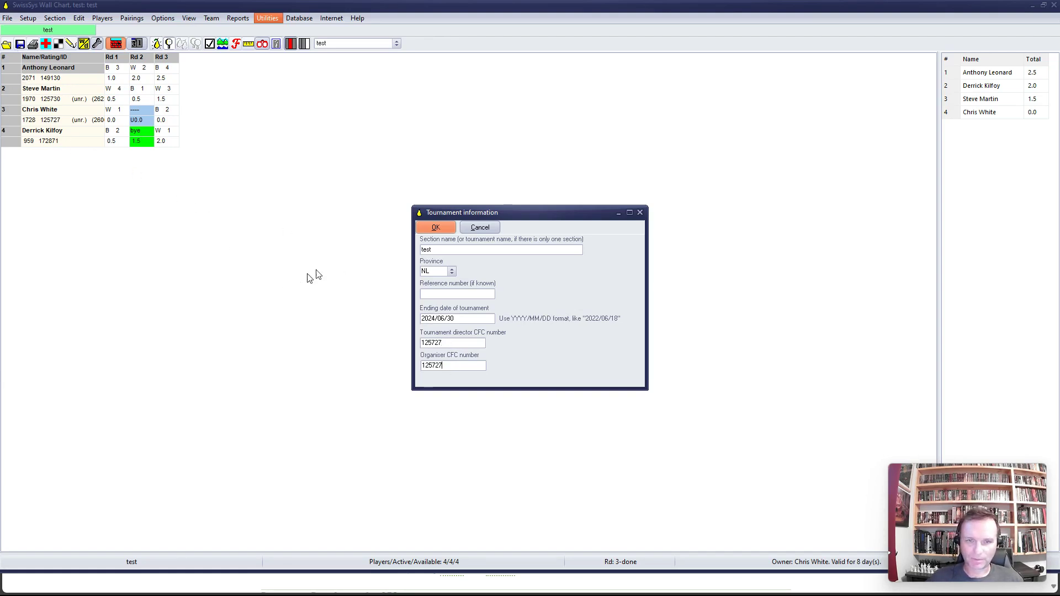
left_click(438, 227)
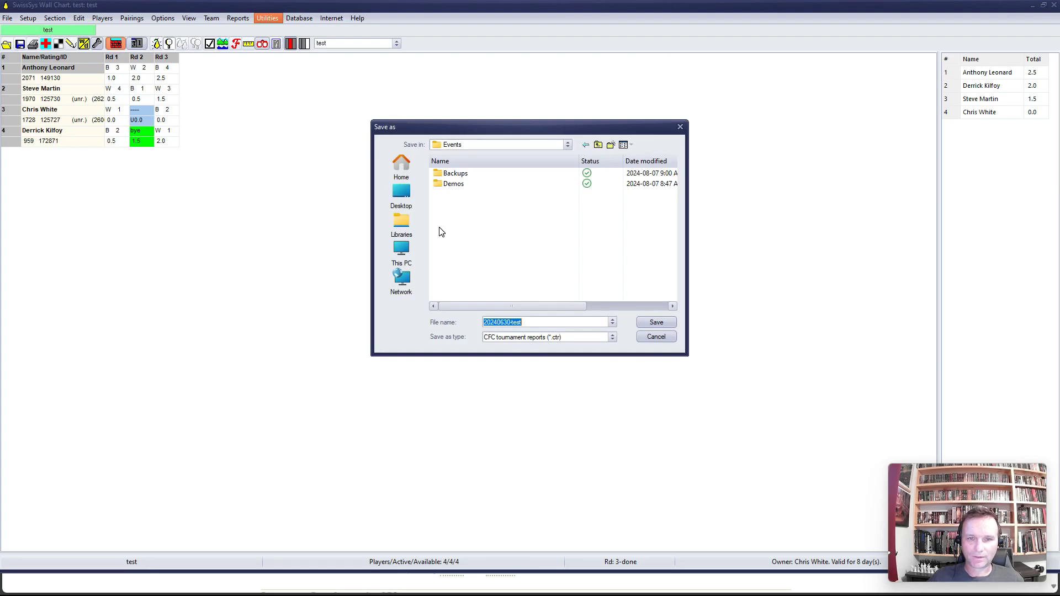
Save the CFC report 20240630test into the Downloads folder
left_click(567, 144)
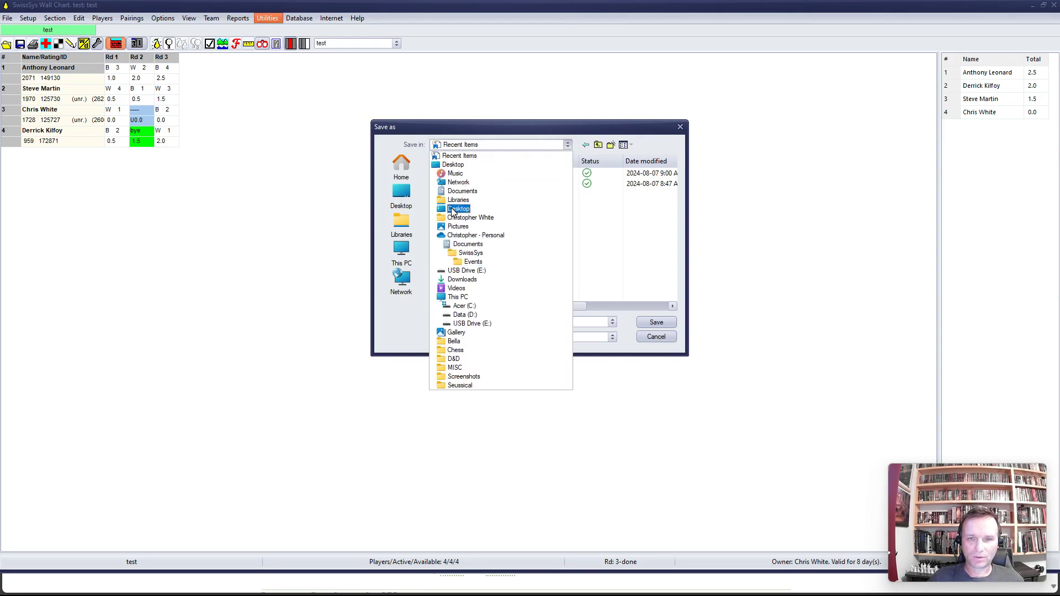
left_click(461, 280)
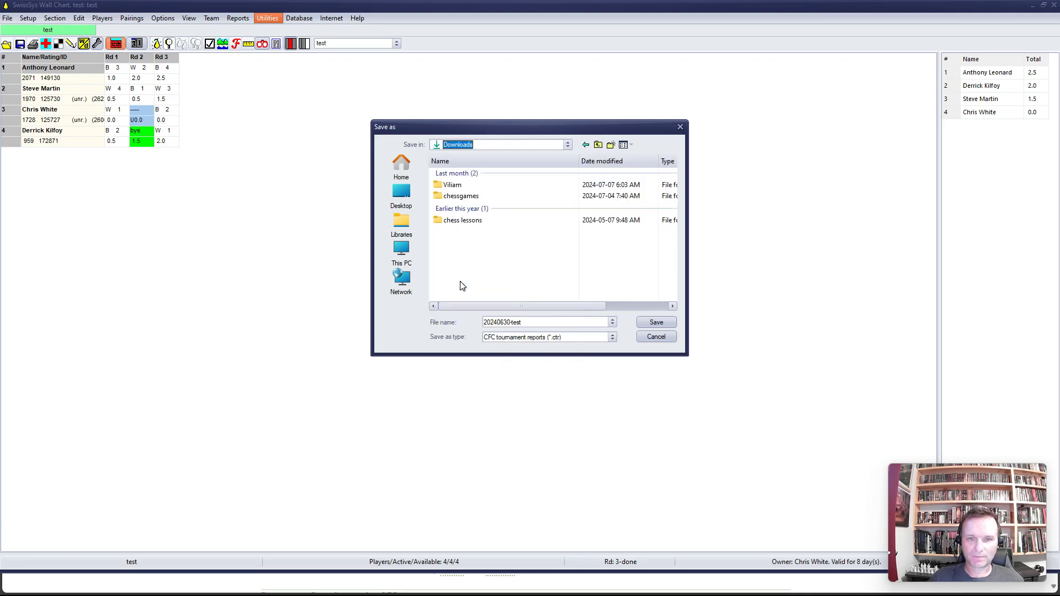
left_click(656, 323)
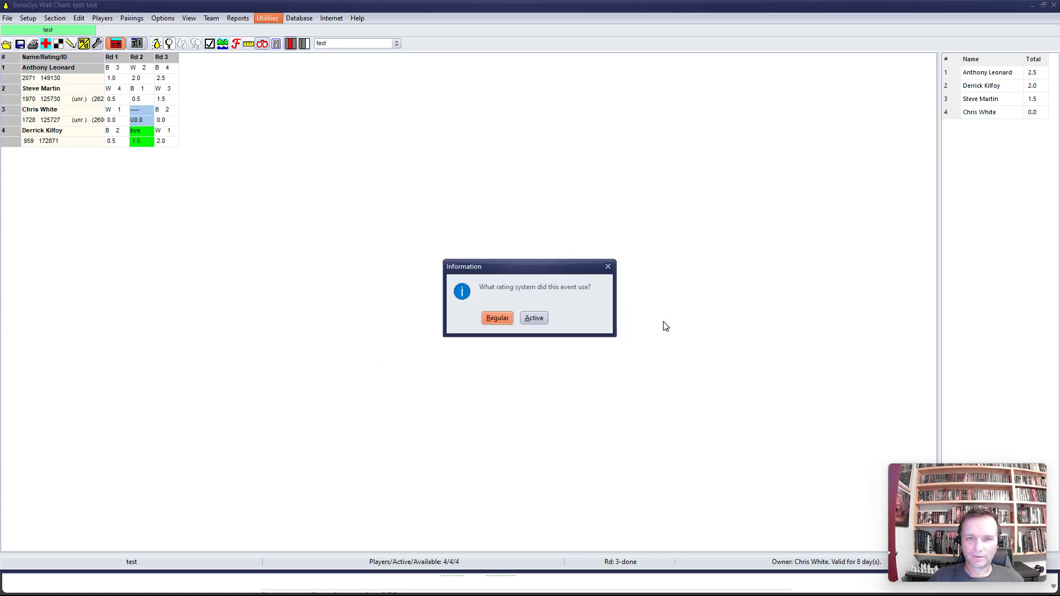
Mark the event as Regular rated so the .ctr and .tms reports save, then dismiss the notice
left_click(500, 318)
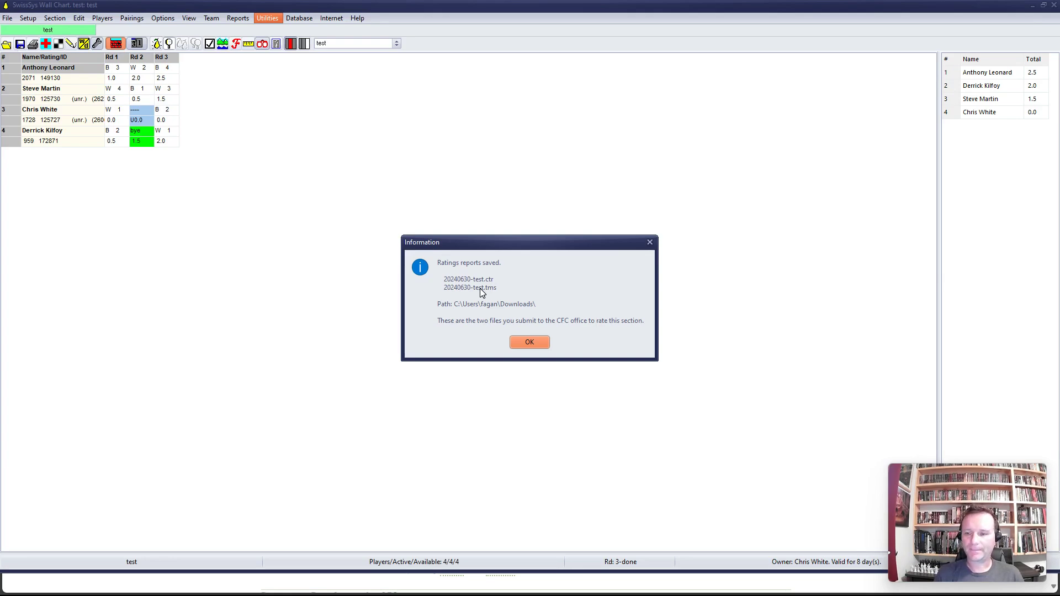
left_click(529, 342)
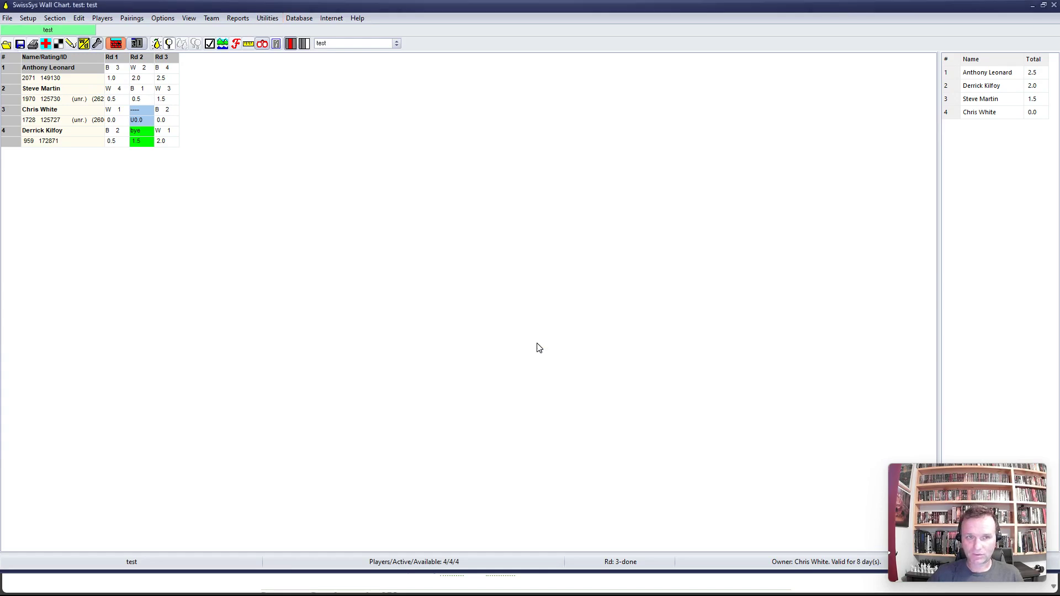